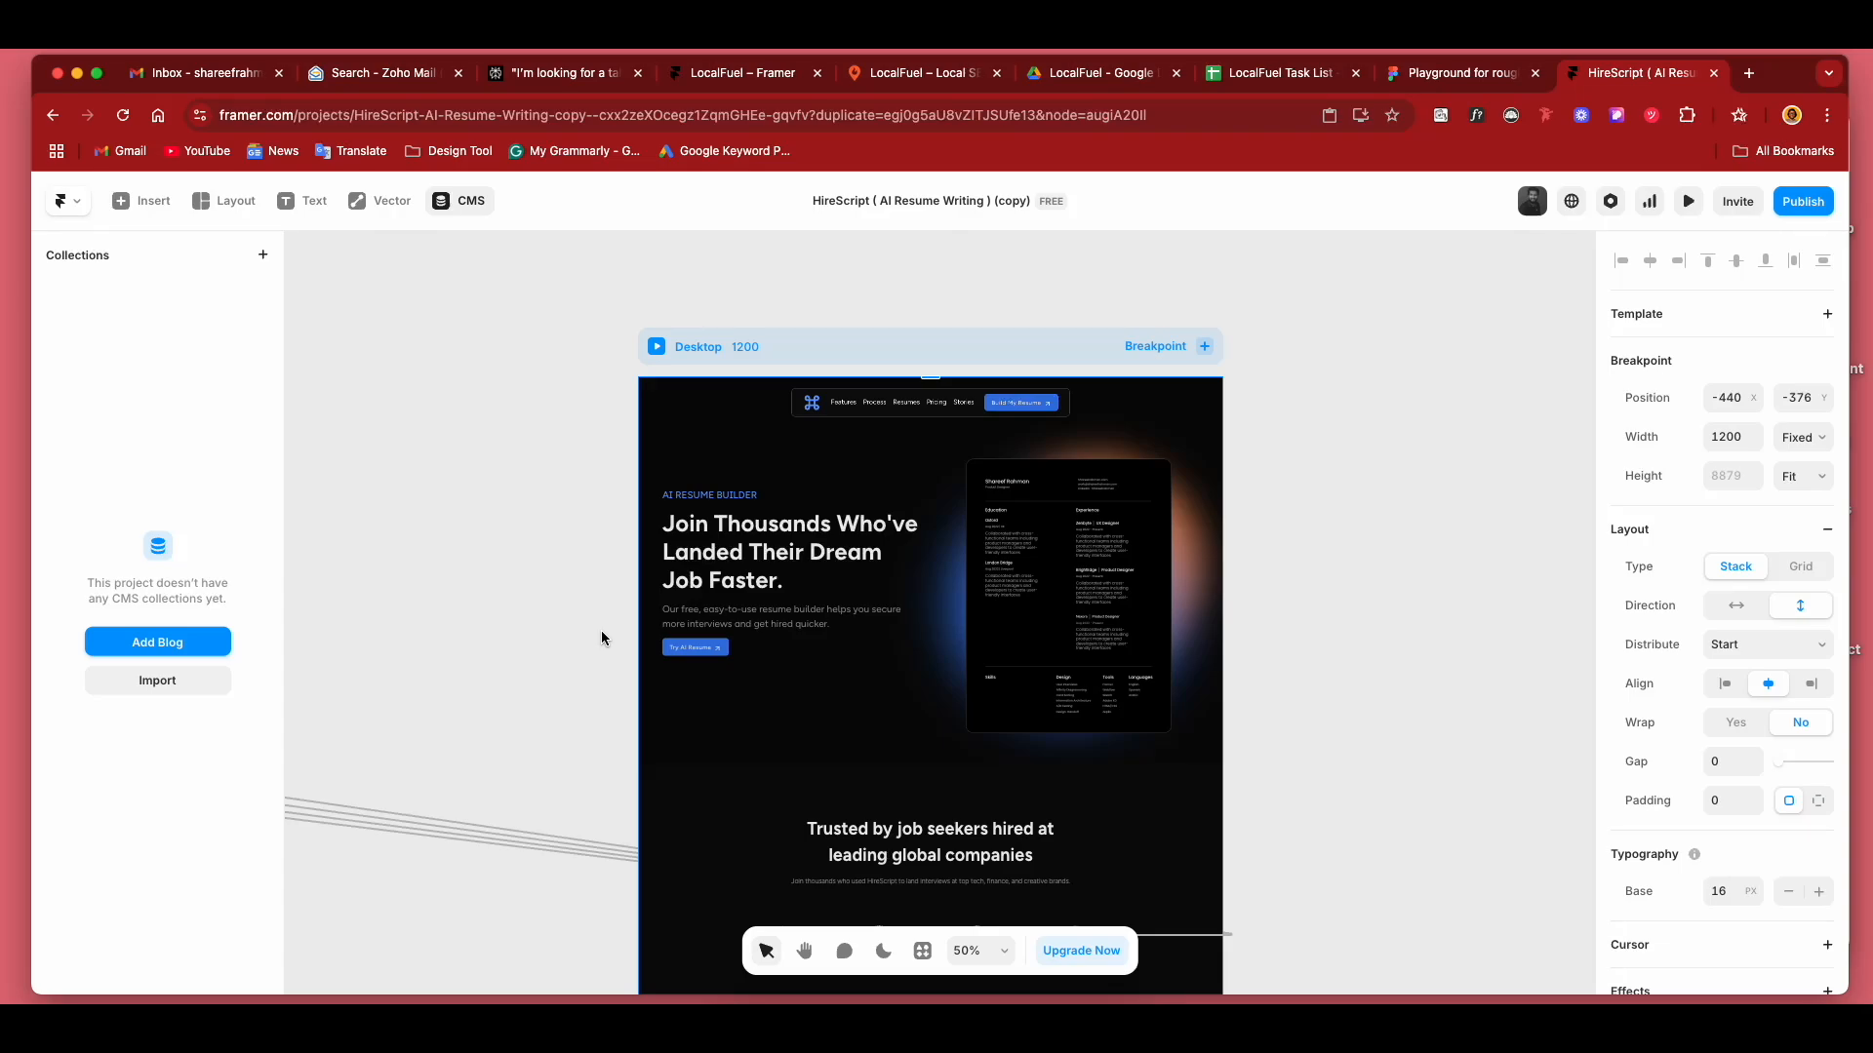
Switch to Notion and examine the columns and content of the database on the Framer CMS page.
{"action": "left_click", "coordinate": [462, 295]}
{"action": "left_click", "coordinate": [457, 209]}
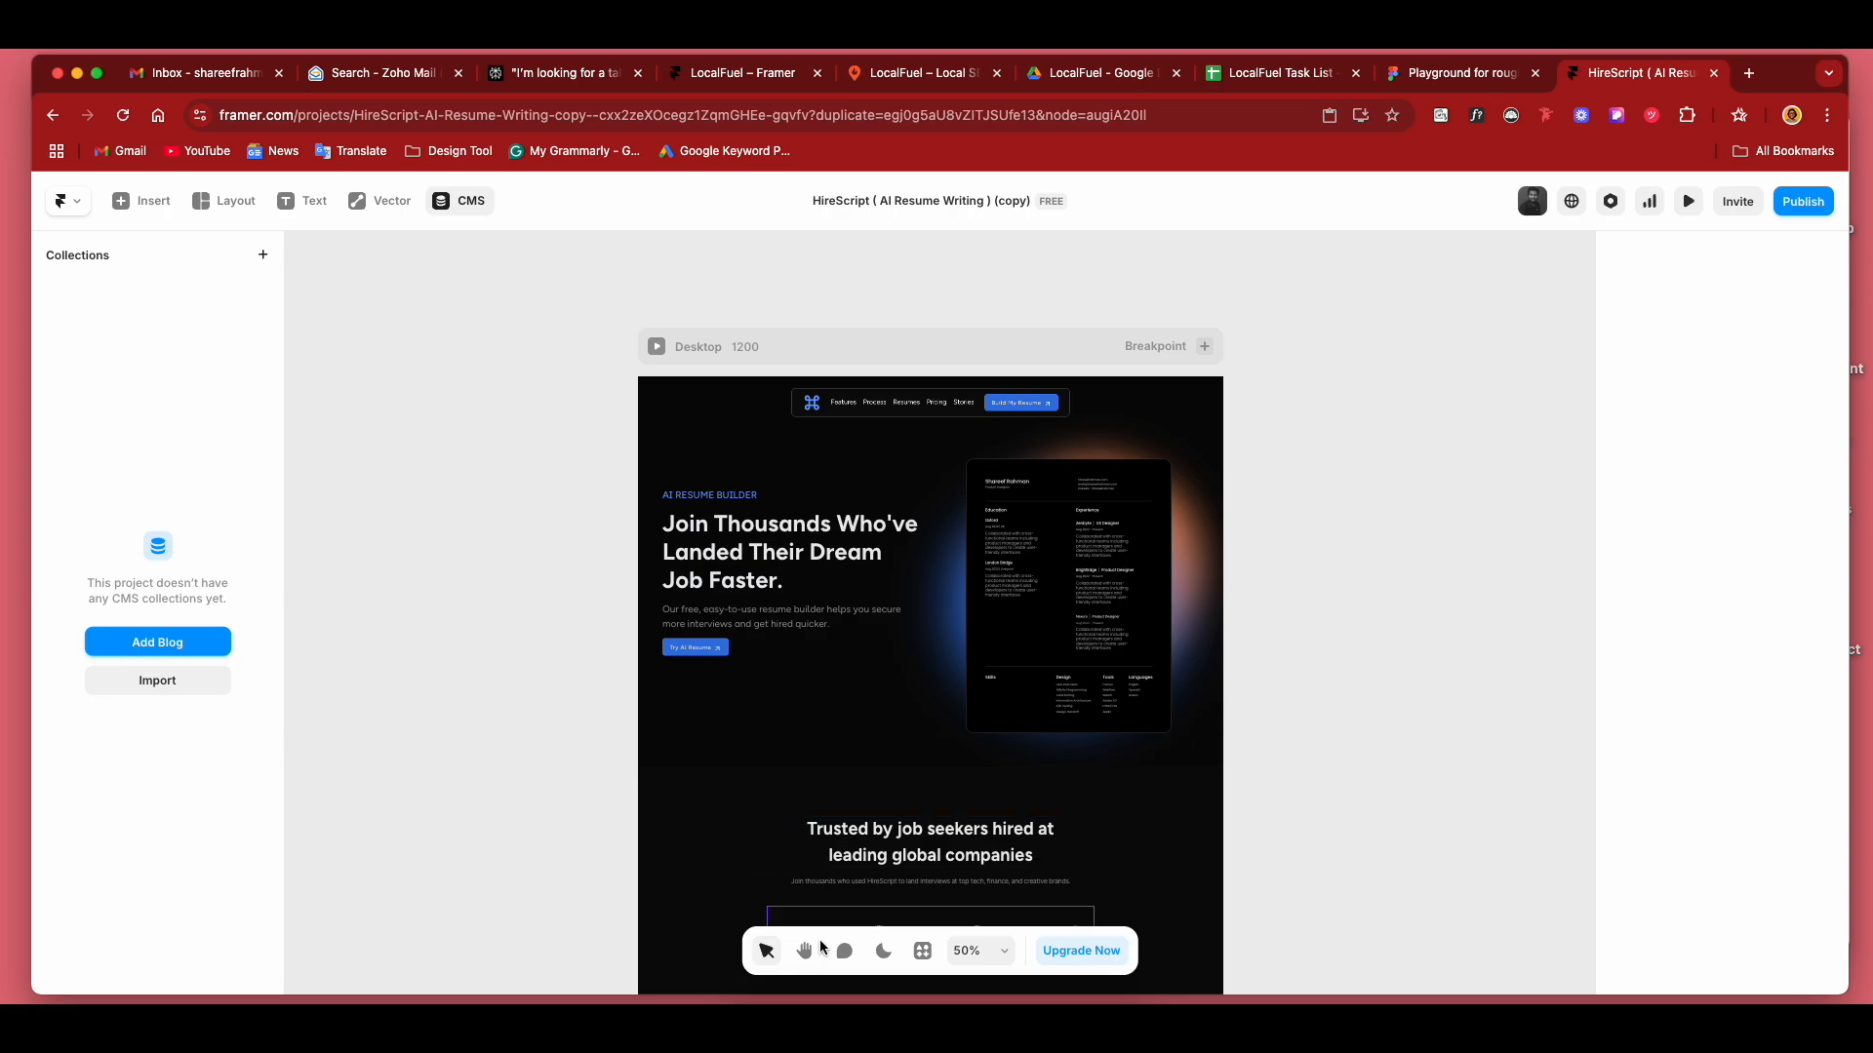
{"action": "left_click", "coordinate": [859, 1024]}
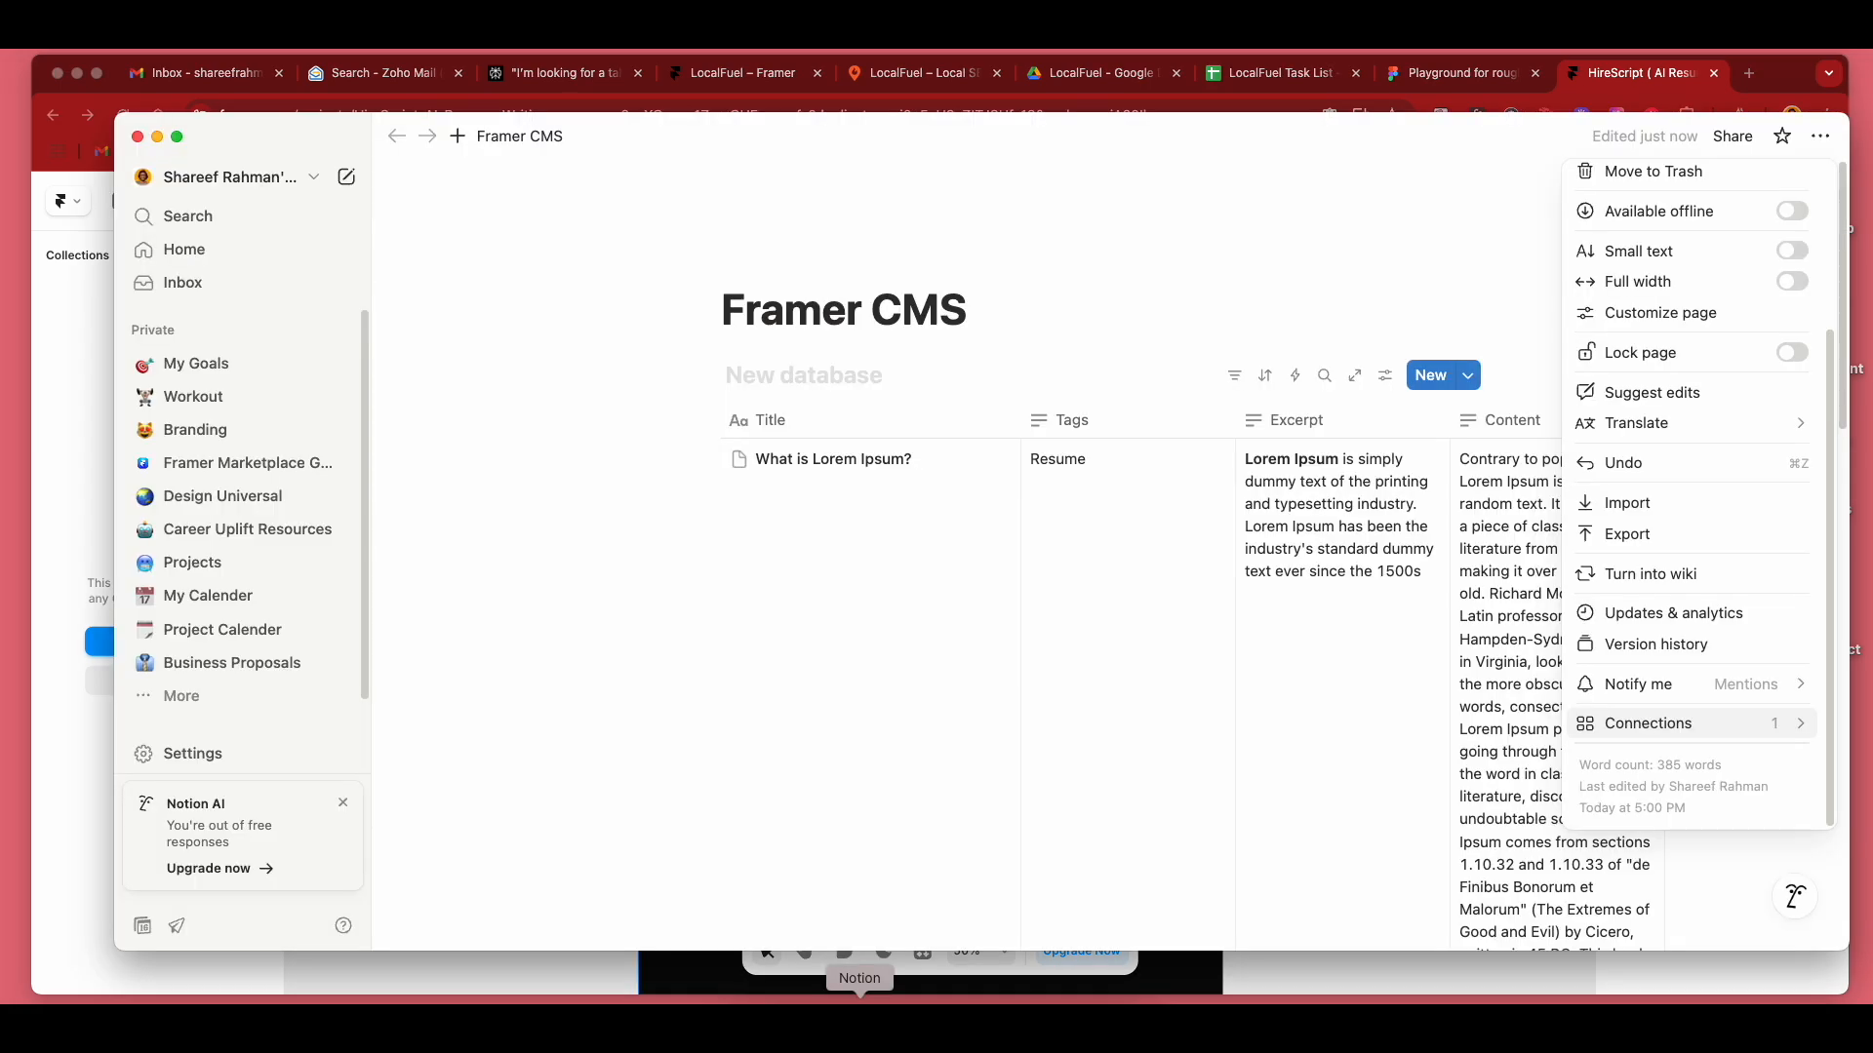
{"action": "left_click", "coordinate": [884, 552]}
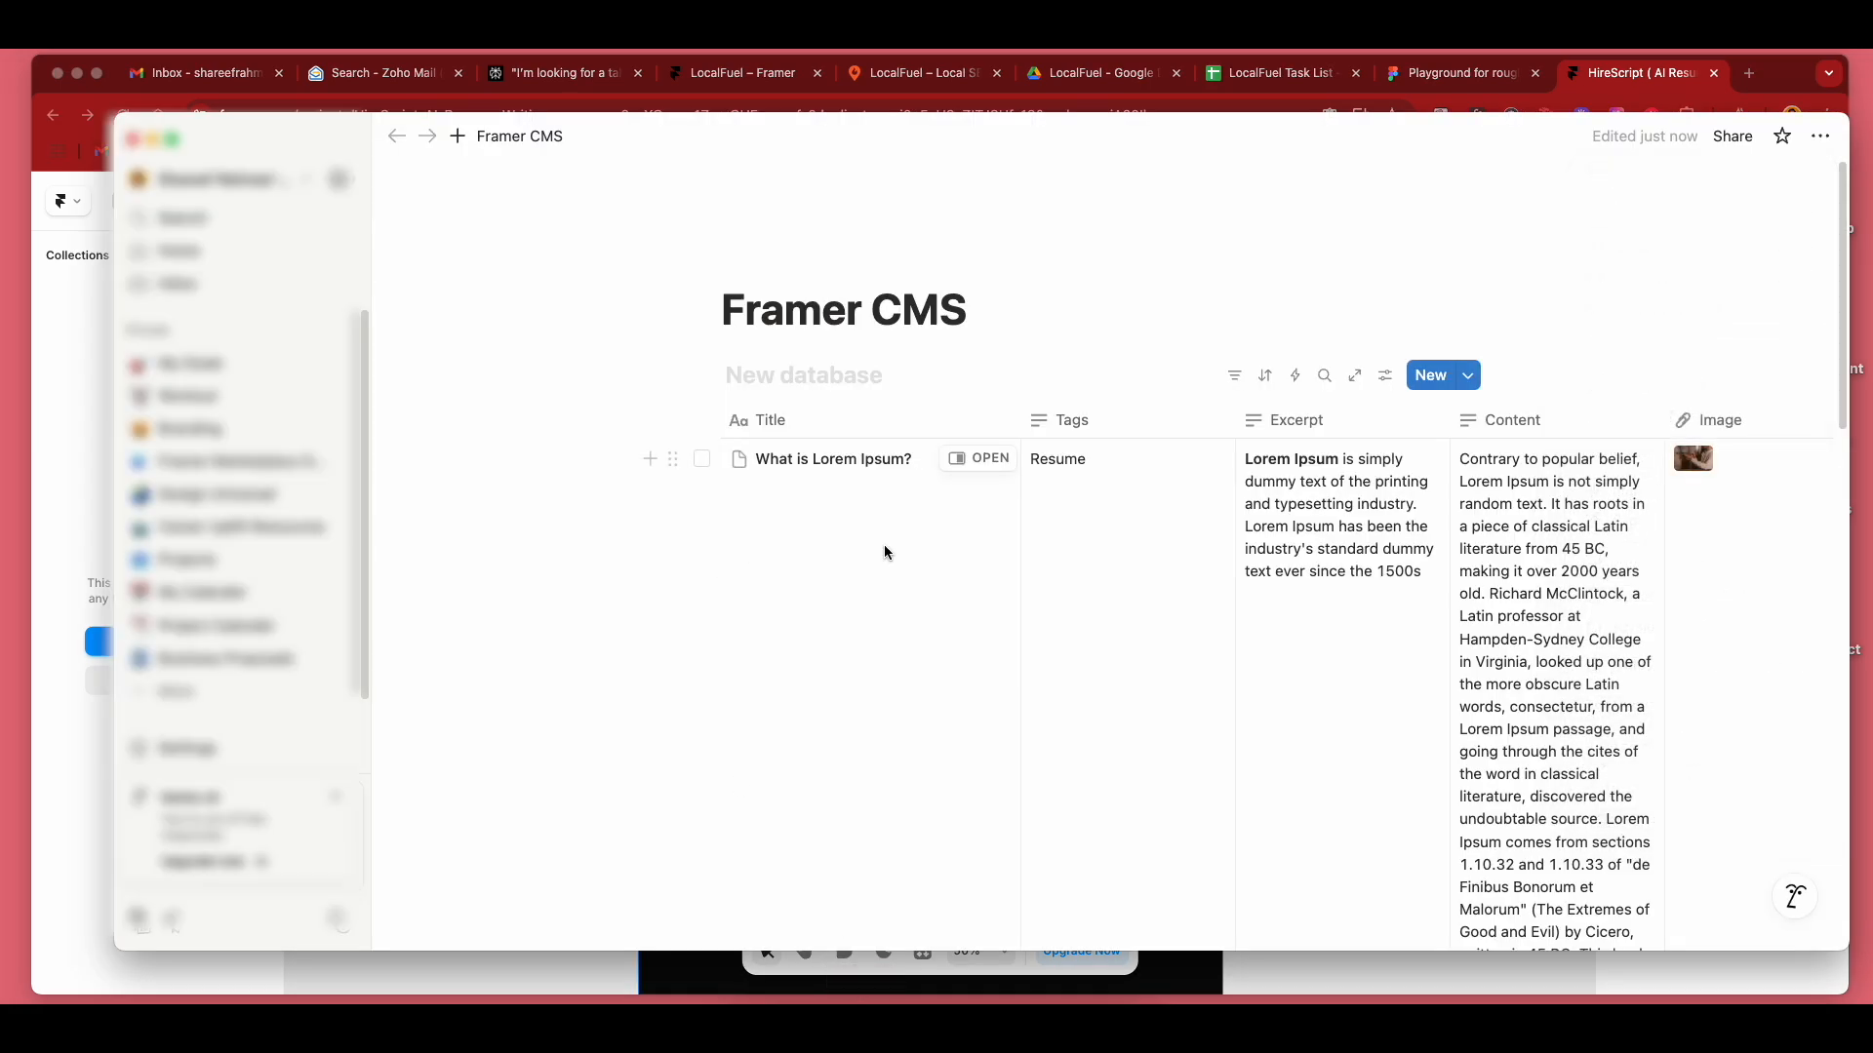
{"action": "scroll", "coordinate": [884, 552], "scroll_direction": "down", "scroll_amount": 7}
{"action": "scroll", "coordinate": [883, 552], "scroll_direction": "up", "scroll_amount": 2}
{"action": "scroll", "coordinate": [884, 552], "scroll_direction": "up", "scroll_amount": 5}
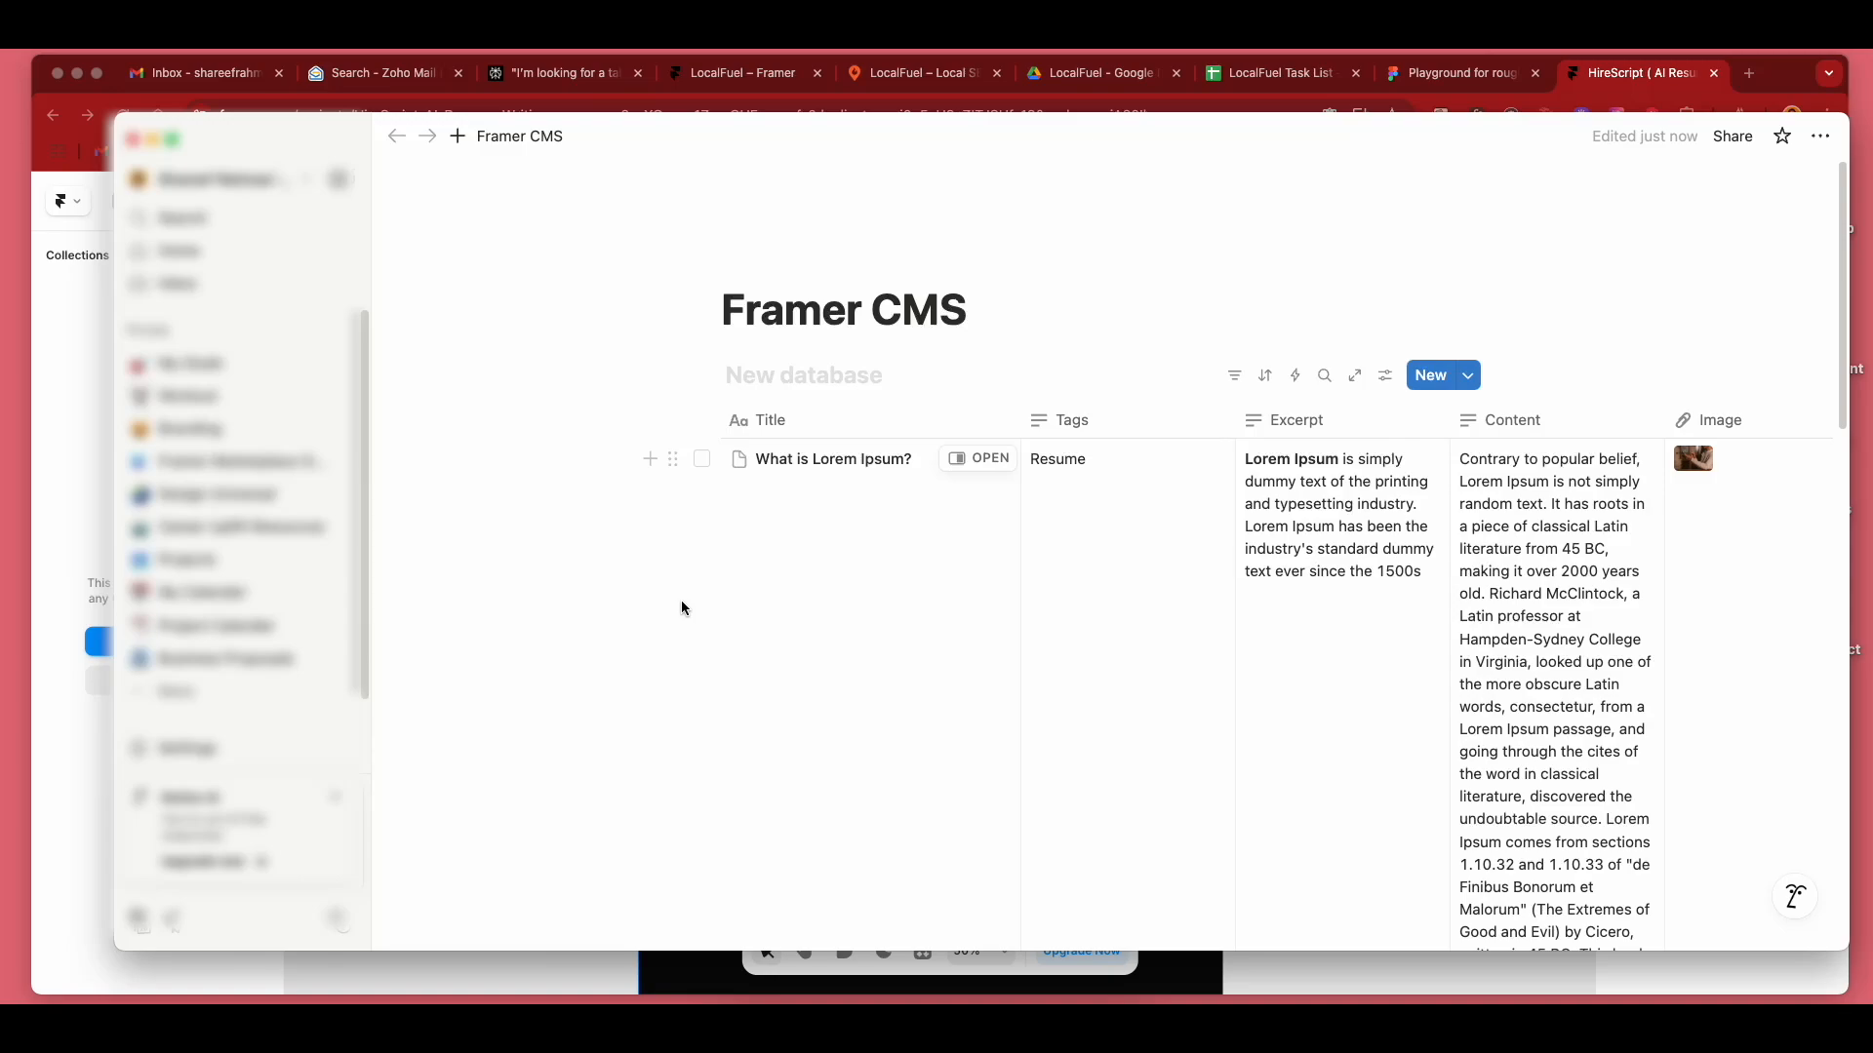
Disconnect the existing Framer connection from the Framer CMS page and confirm its removal.
{"action": "left_click", "coordinate": [1820, 142]}
{"action": "scroll", "coordinate": [1789, 490], "scroll_direction": "down", "scroll_amount": 3}
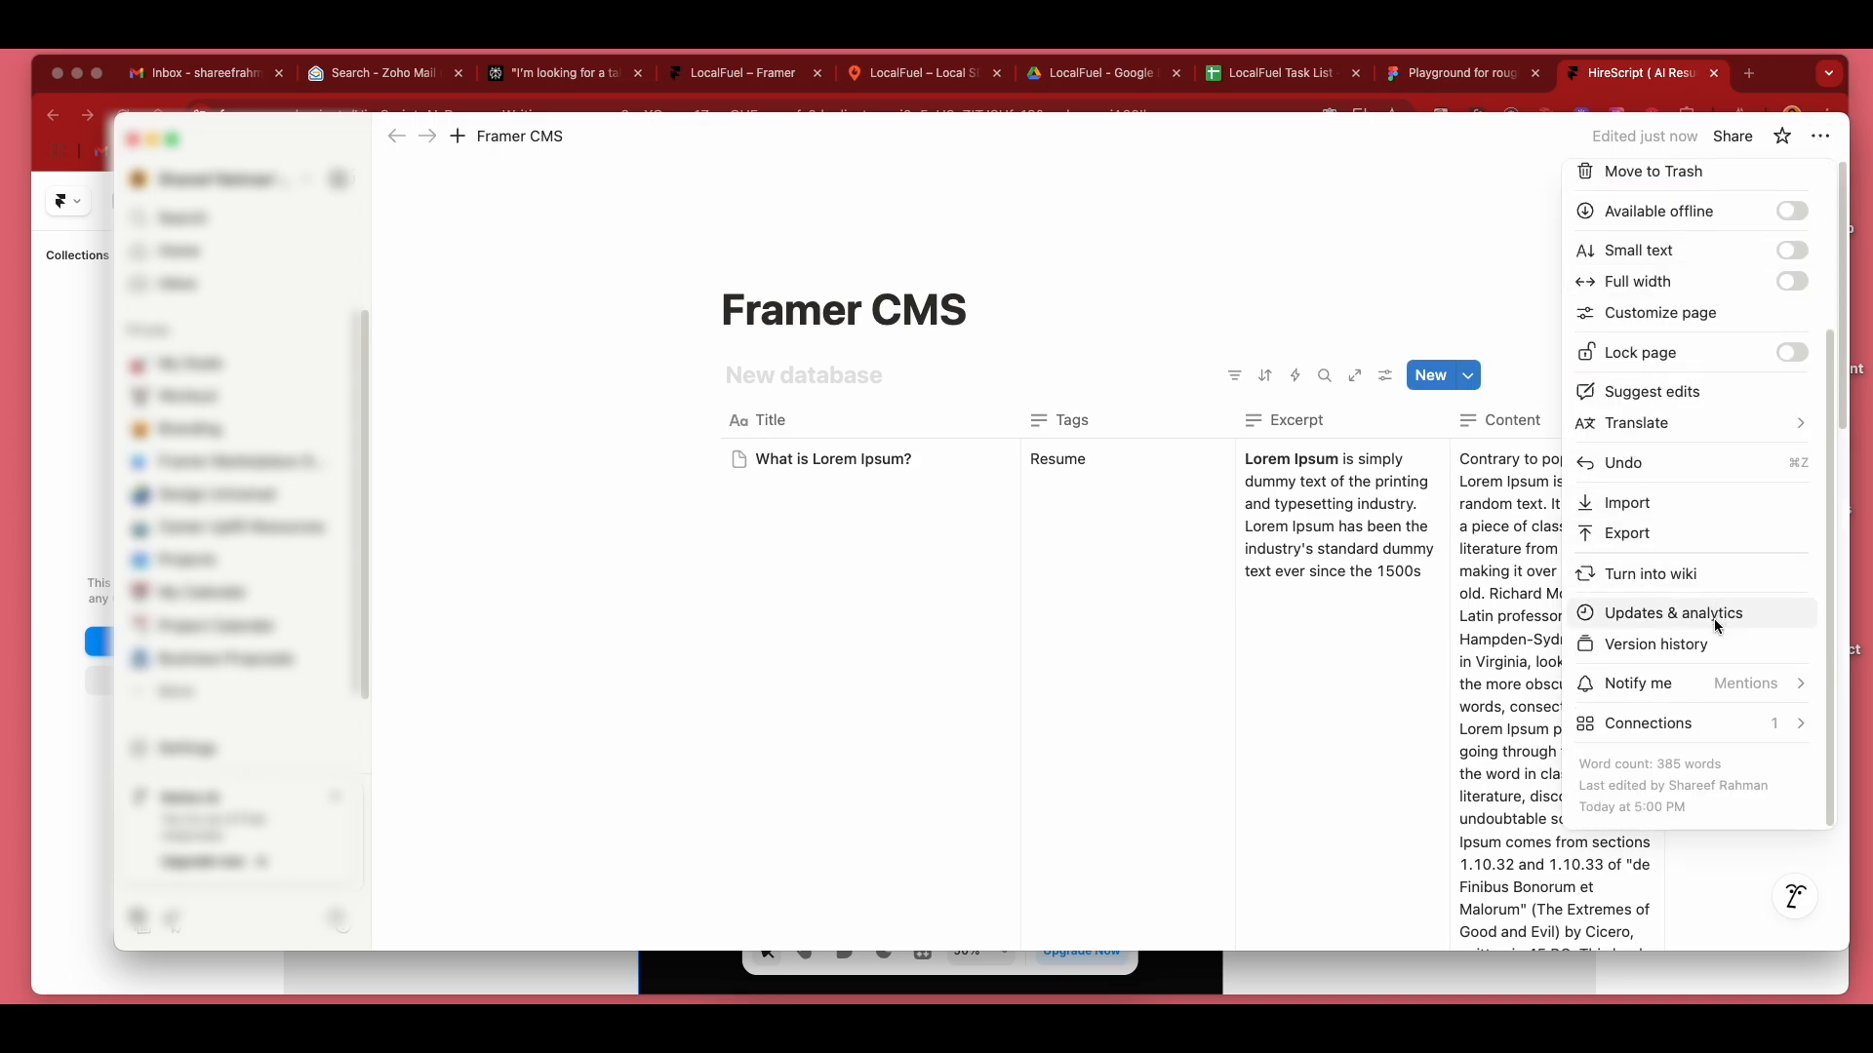
{"action": "mouse_move", "coordinate": [1701, 729]}
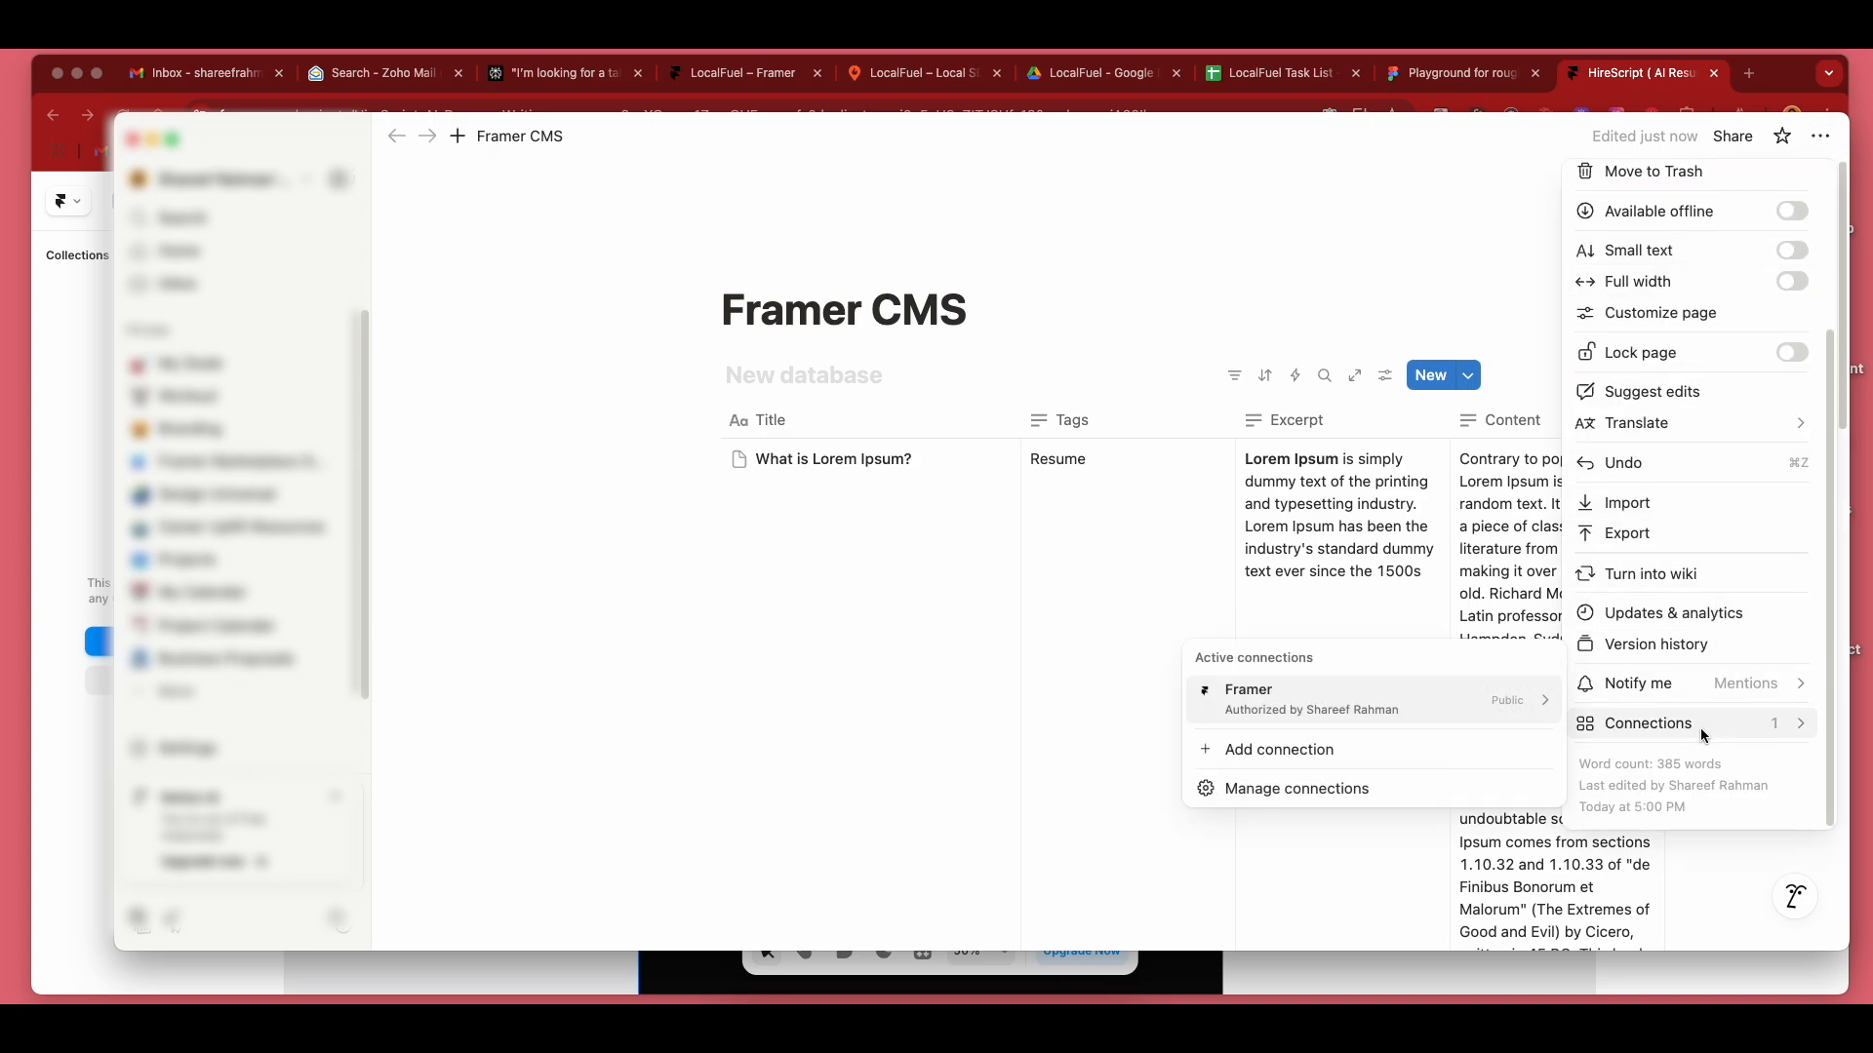
{"action": "mouse_move", "coordinate": [1430, 709]}
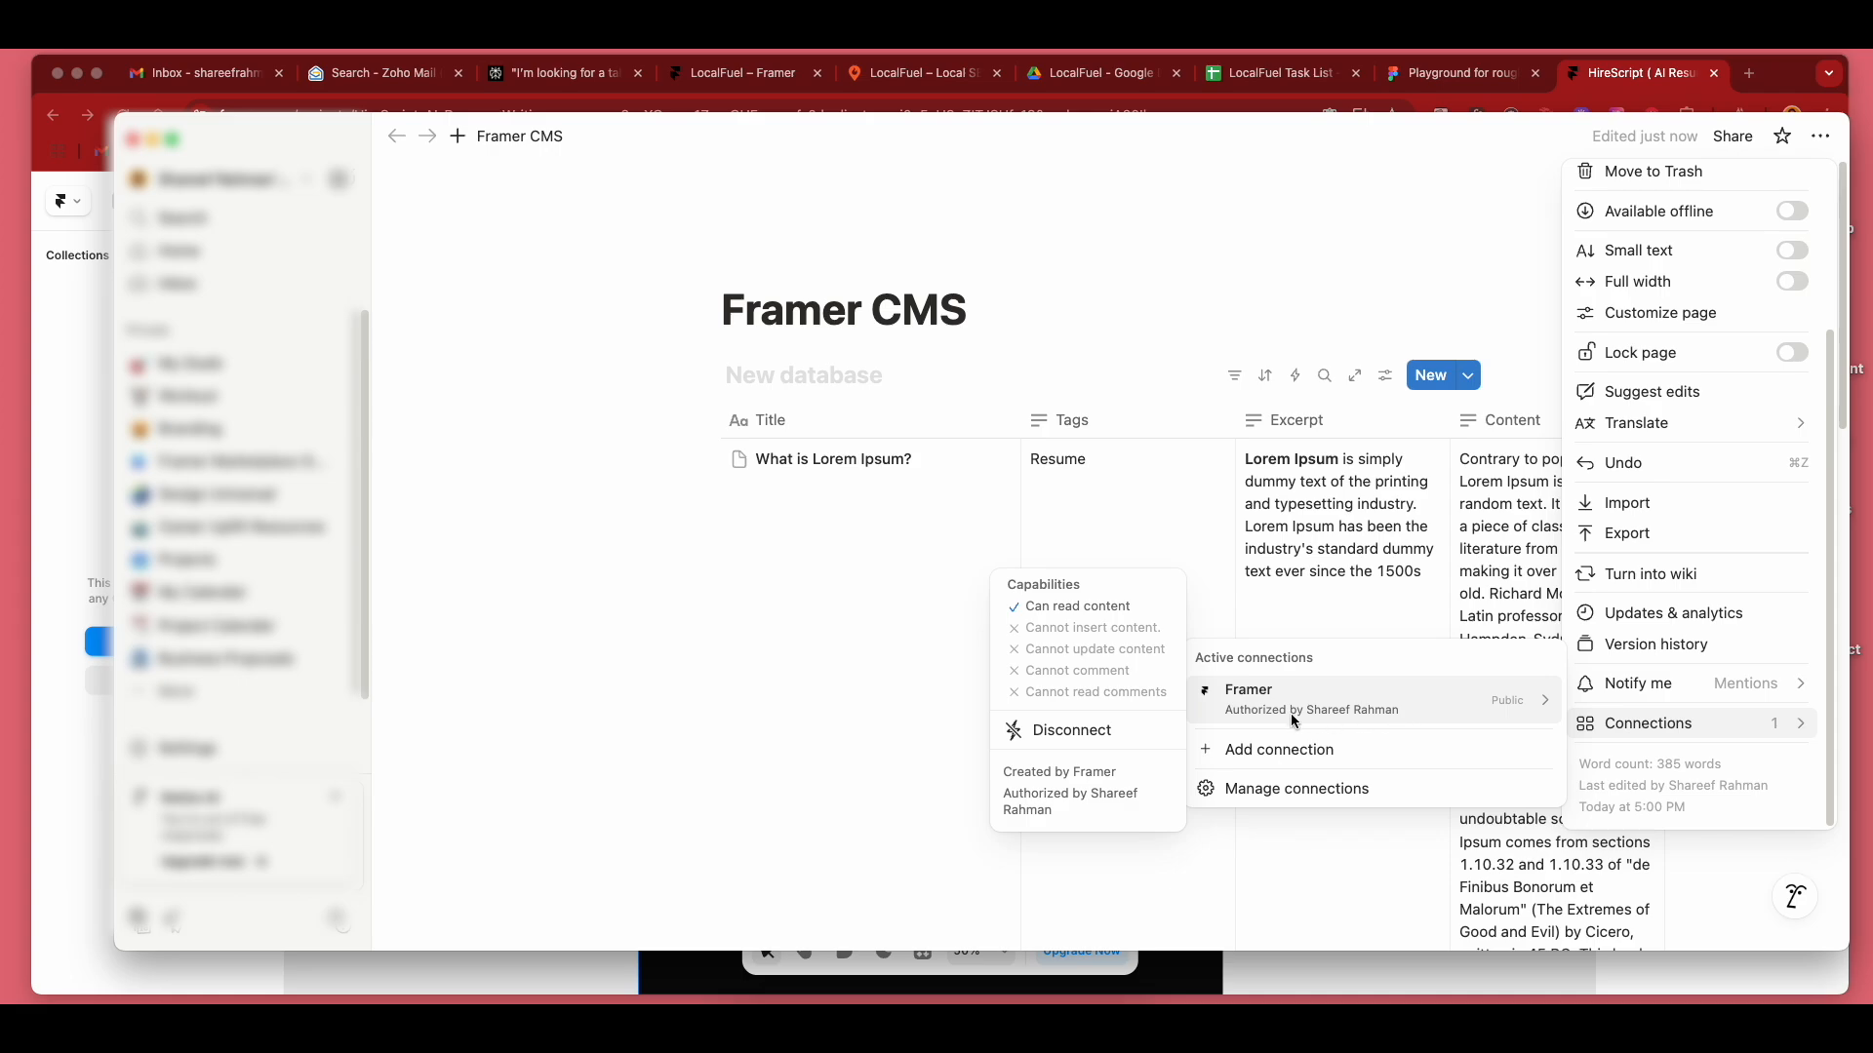
{"action": "left_click", "coordinate": [1096, 731]}
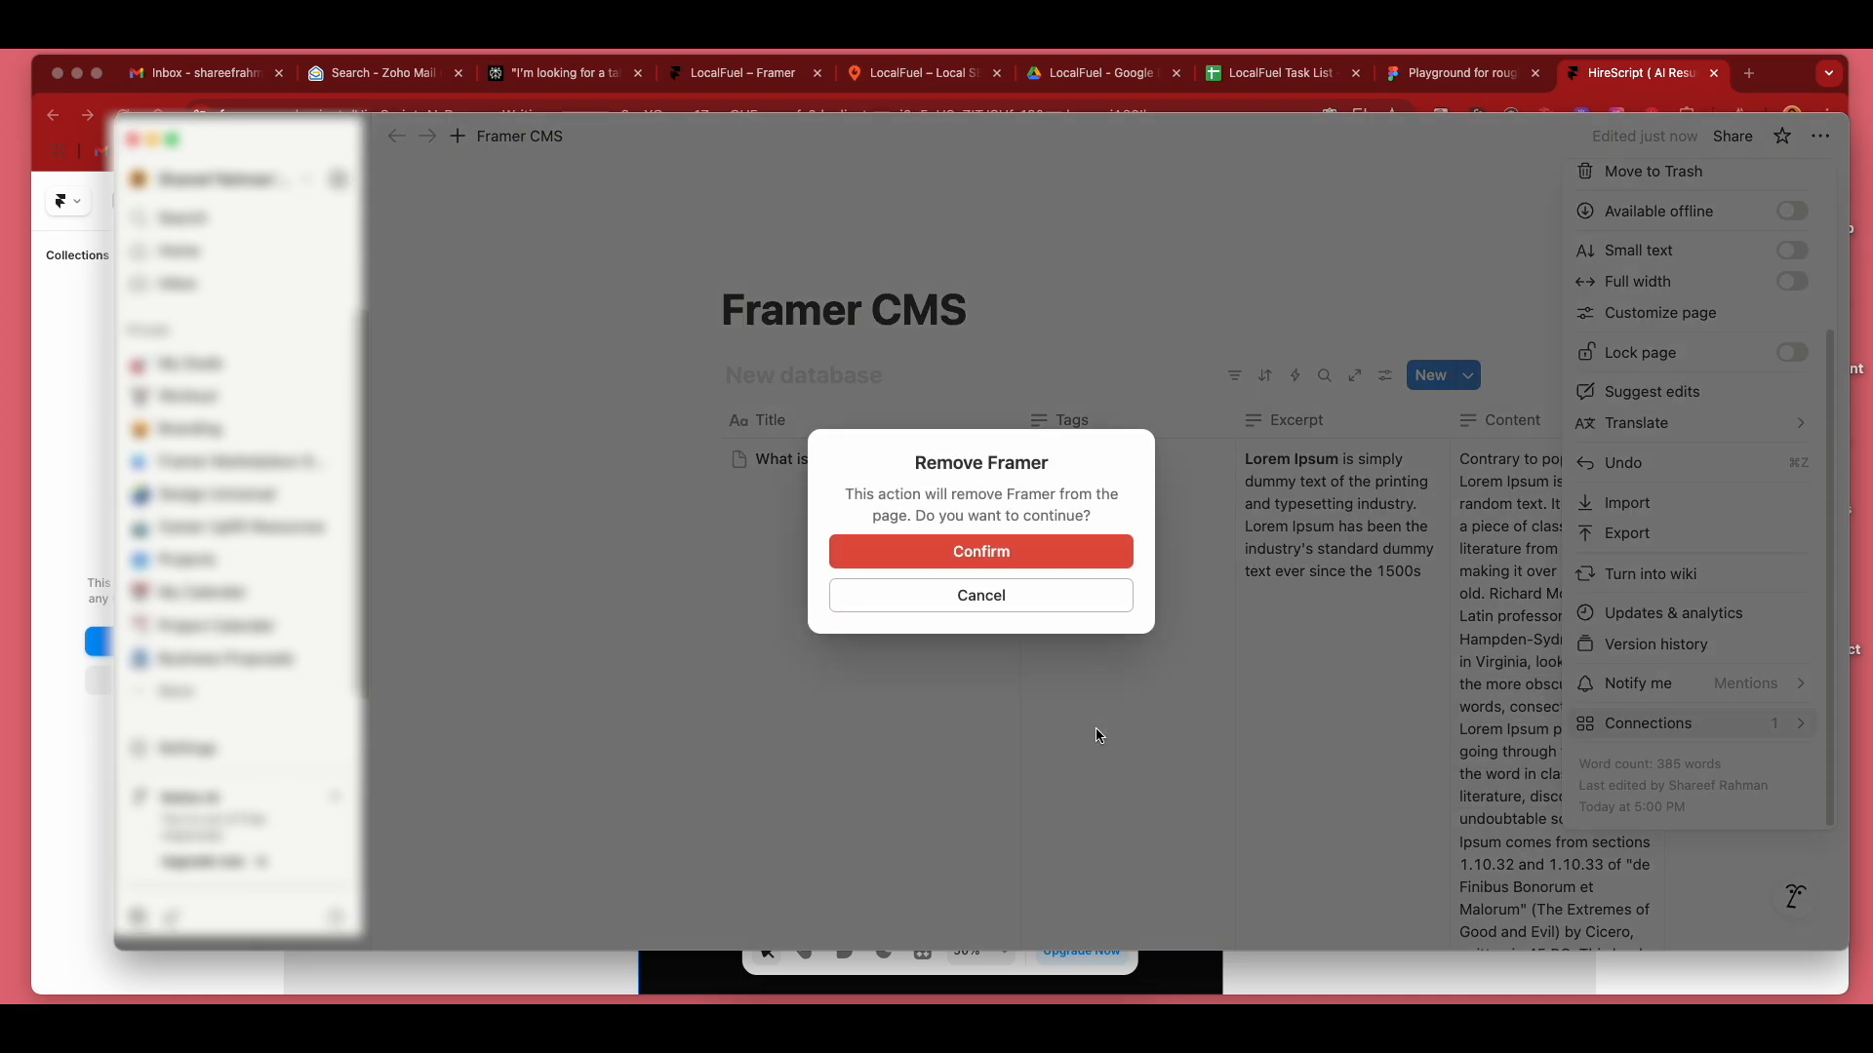
{"action": "left_click", "coordinate": [1044, 556]}
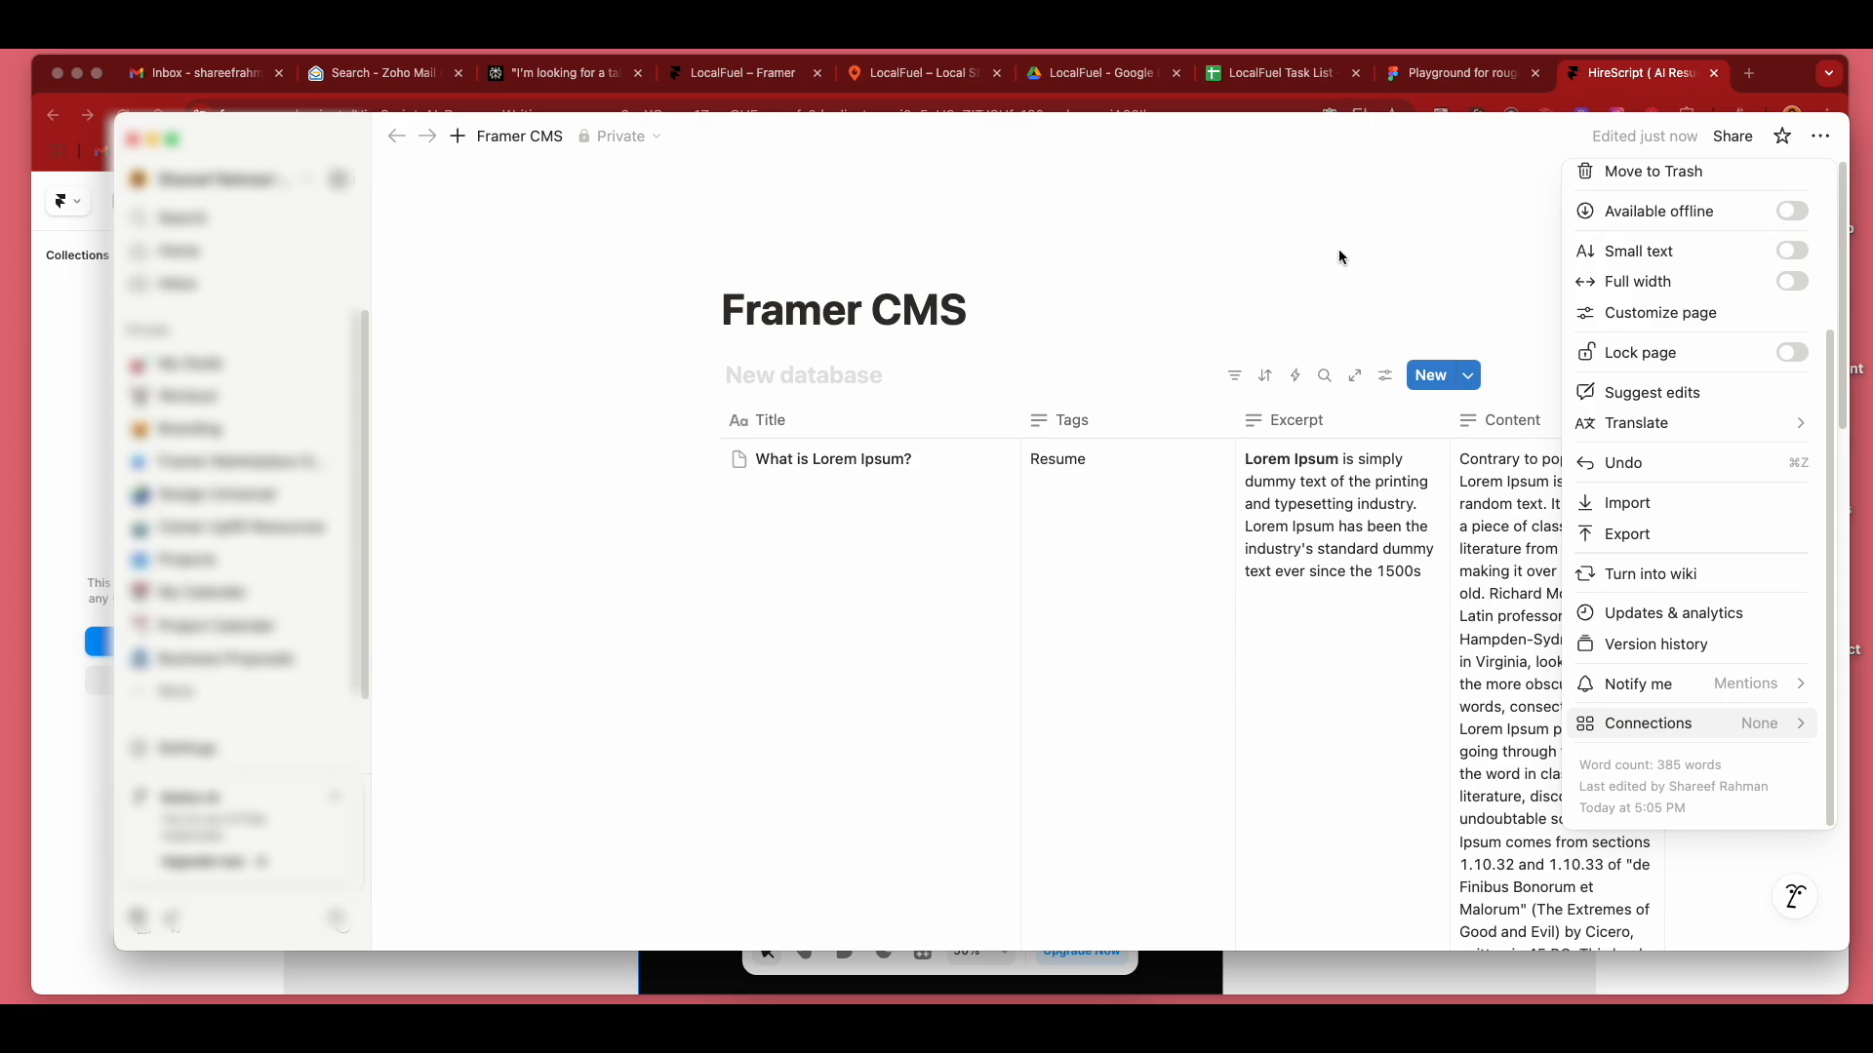
{"action": "left_click", "coordinate": [1326, 288]}
Find Framer among the available connections, connect it to the Framer CMS page, and confirm the access.
{"action": "left_click", "coordinate": [1822, 139]}
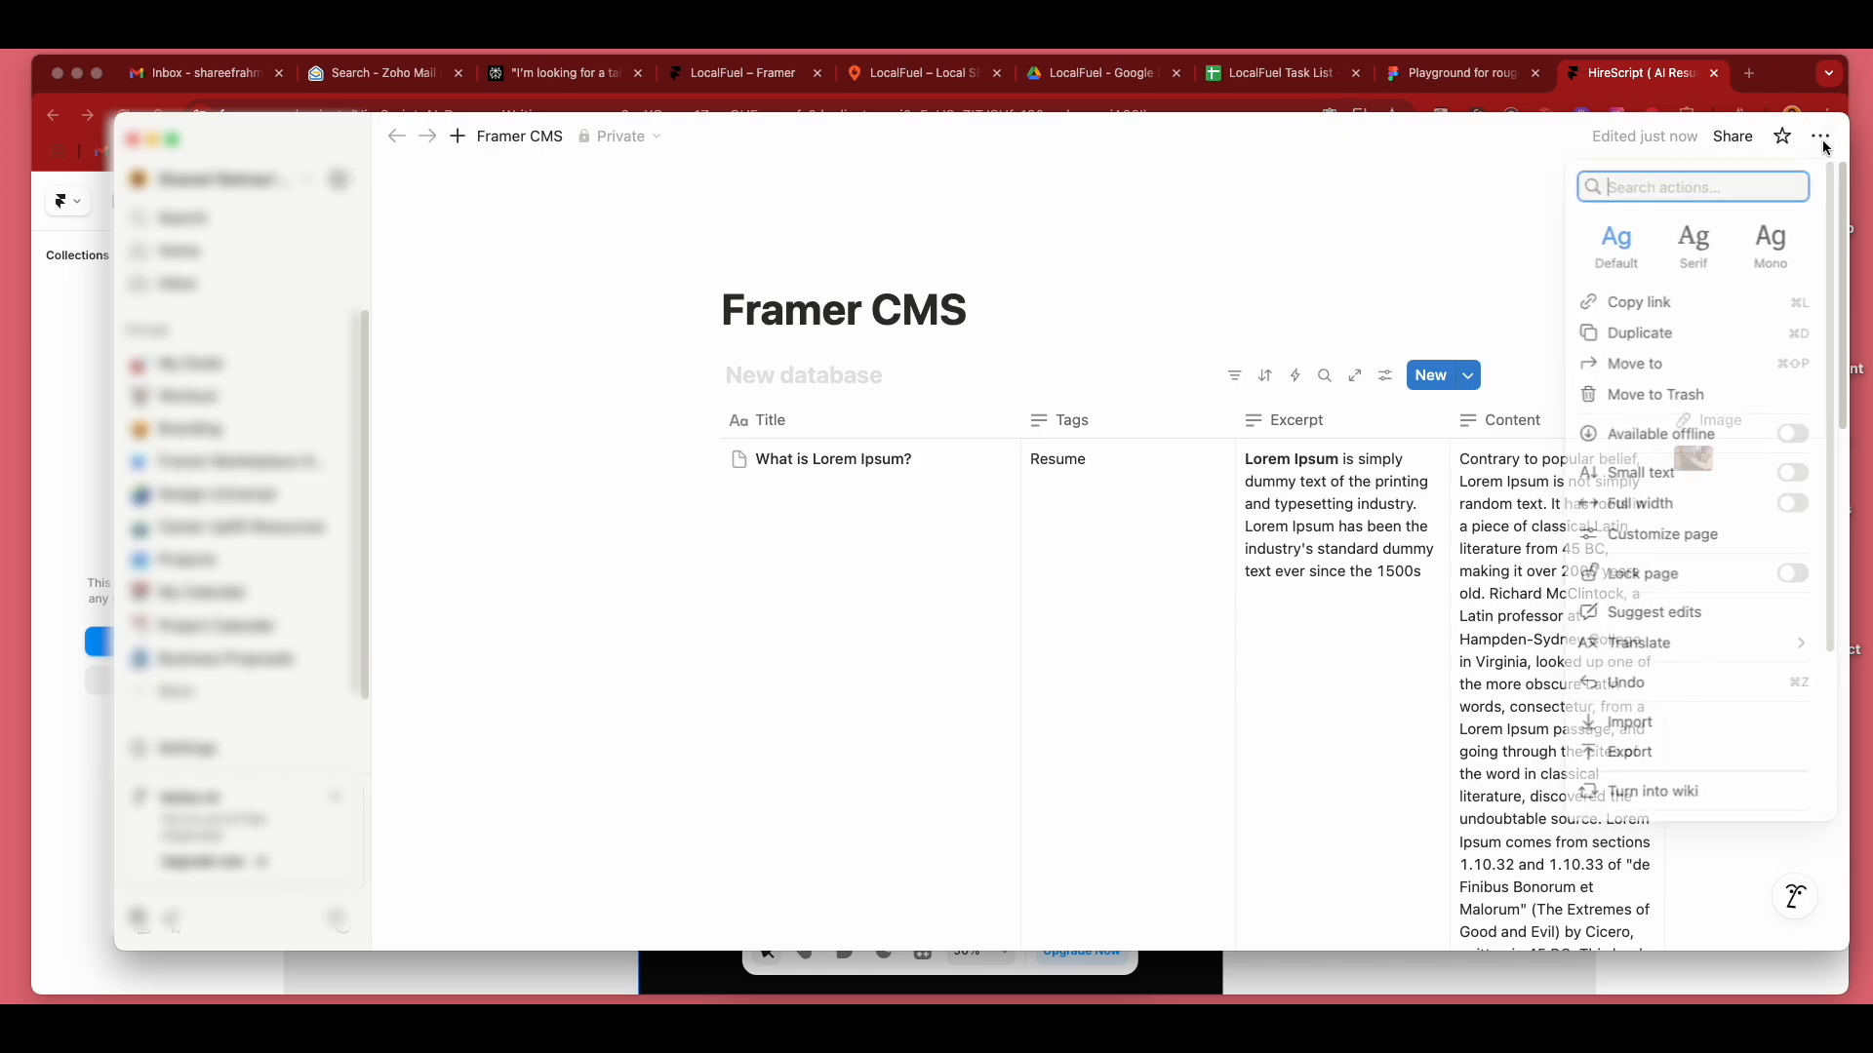
{"action": "scroll", "coordinate": [1688, 581], "scroll_direction": "down", "scroll_amount": 4}
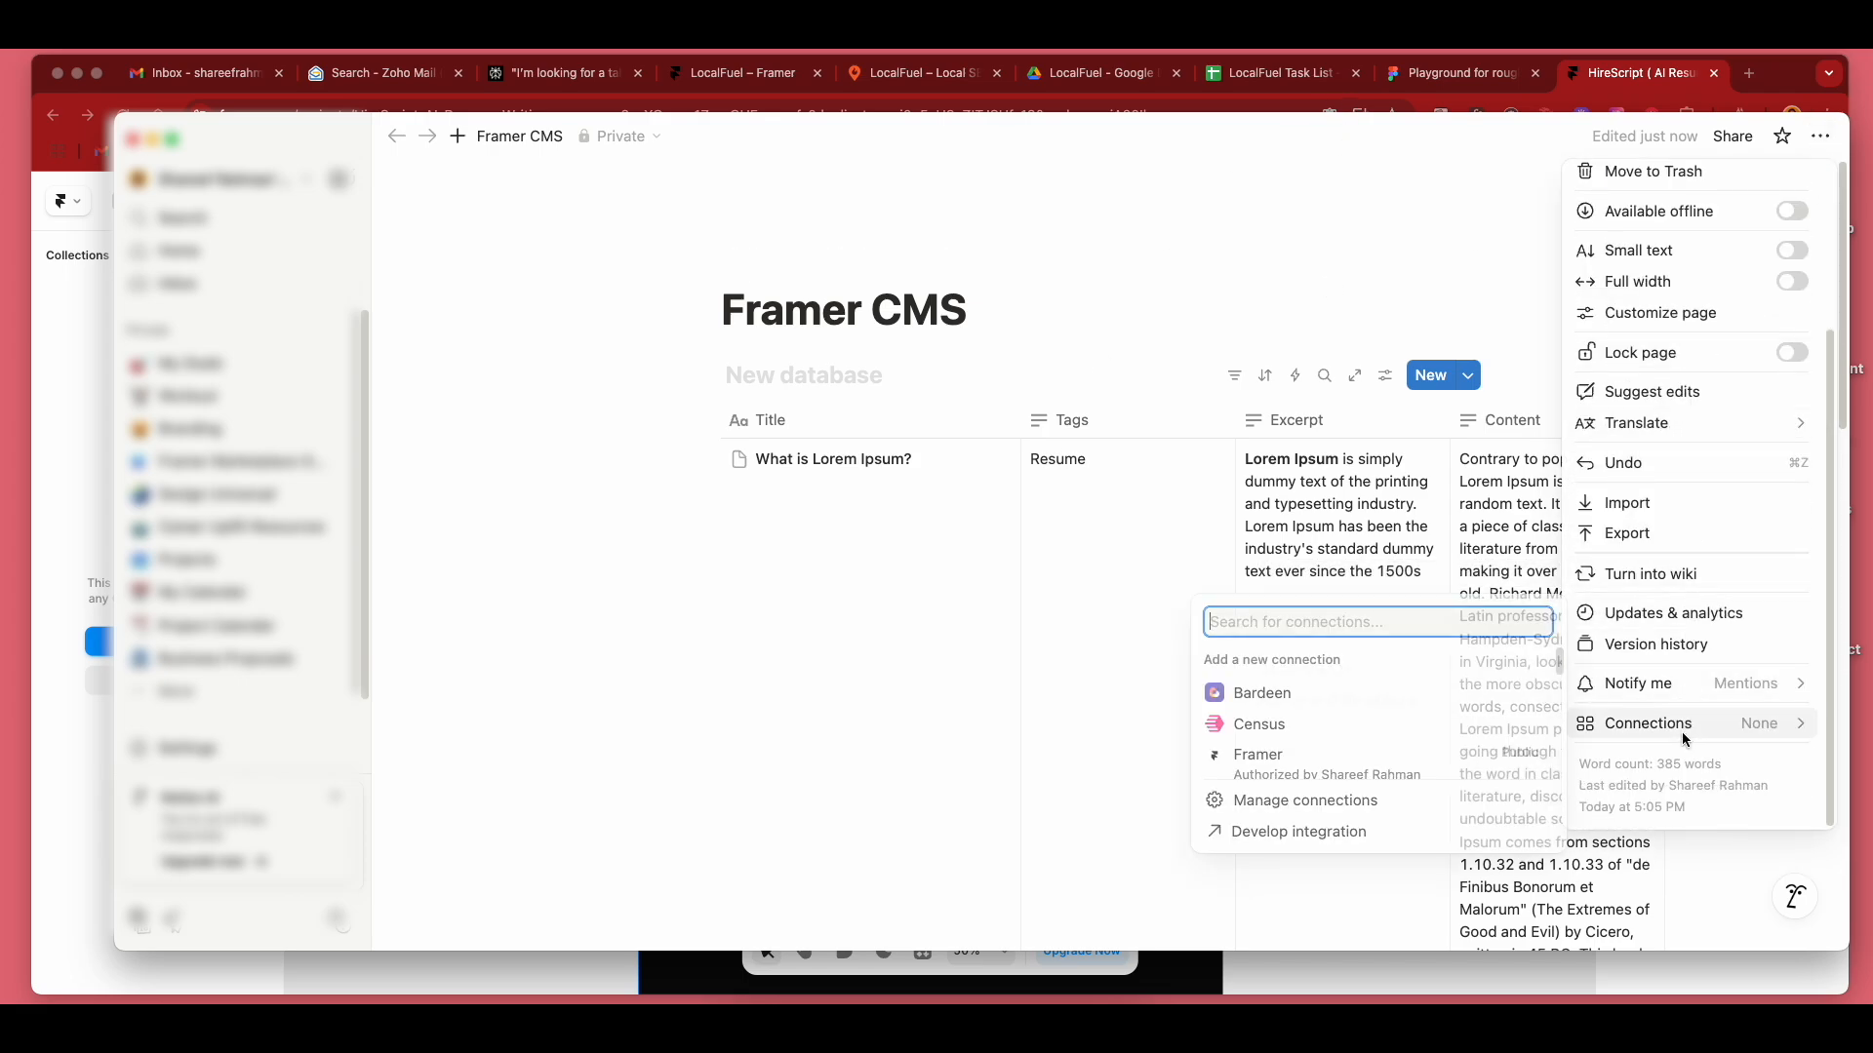
{"action": "type", "text": "framer"}
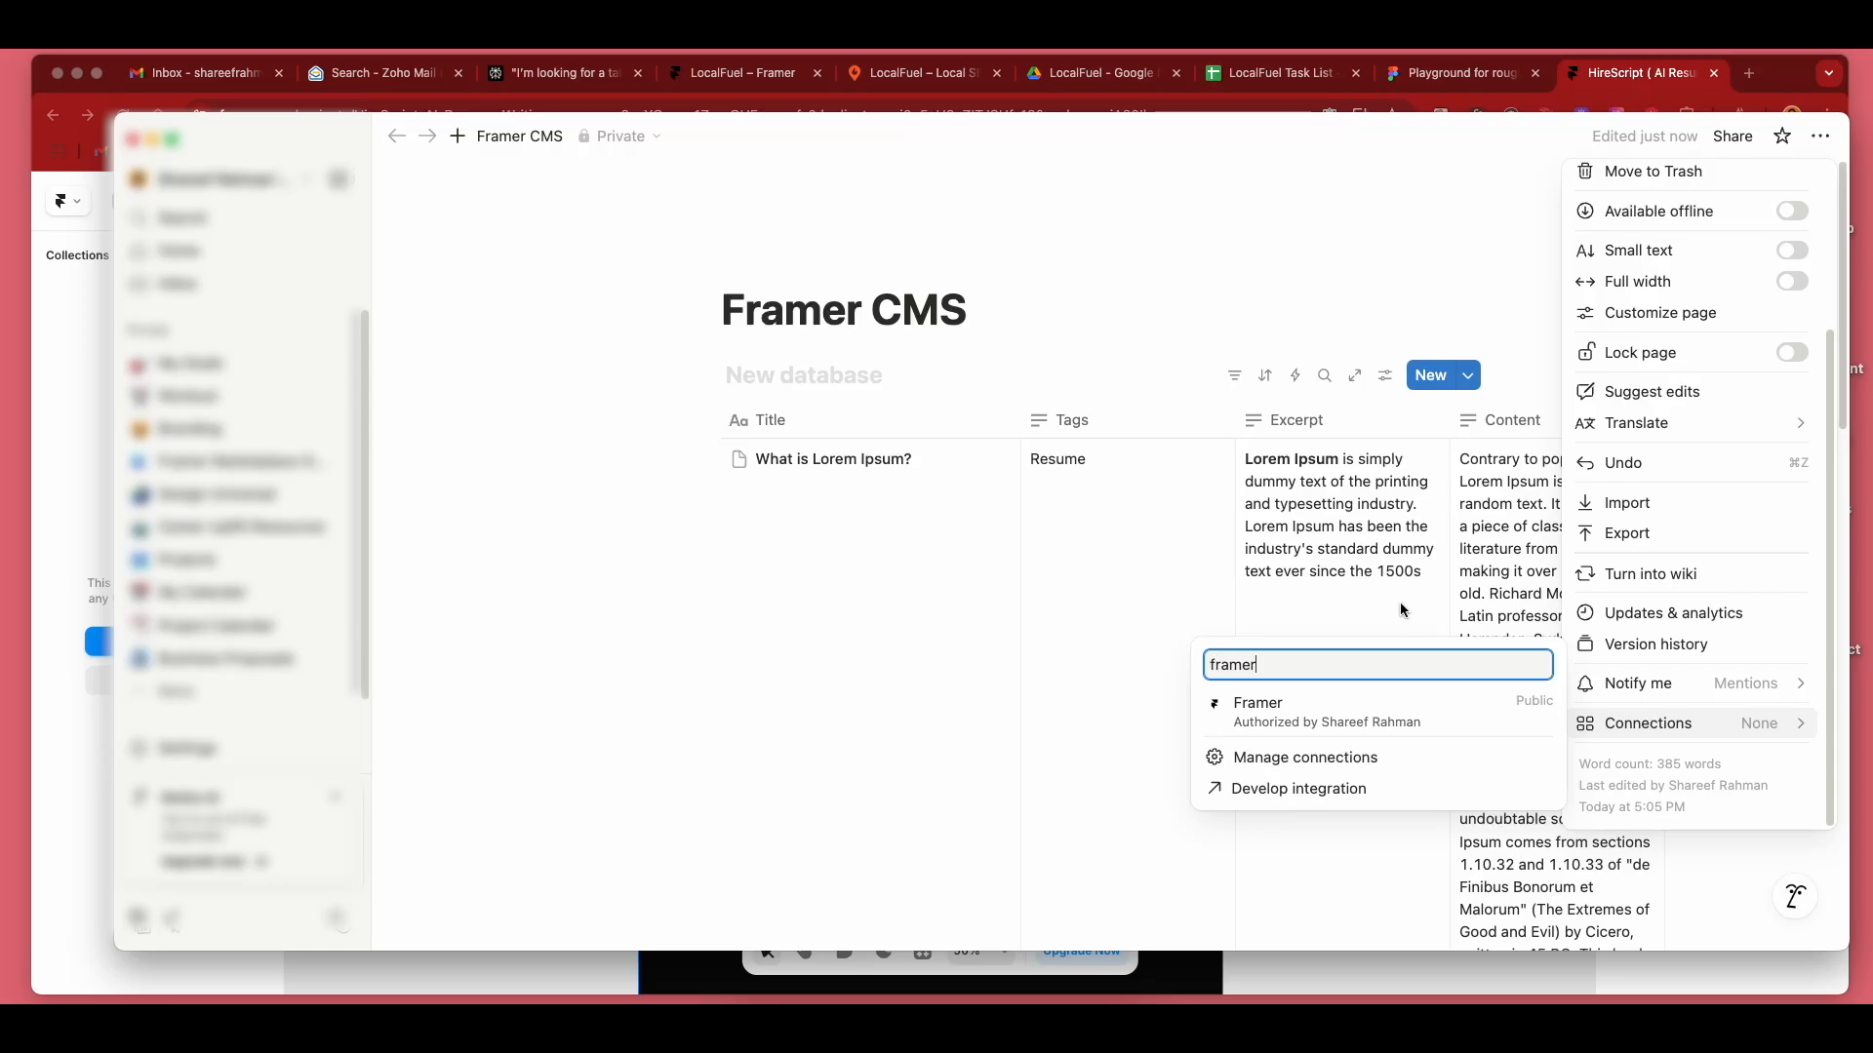
{"action": "left_click", "coordinate": [1361, 716]}
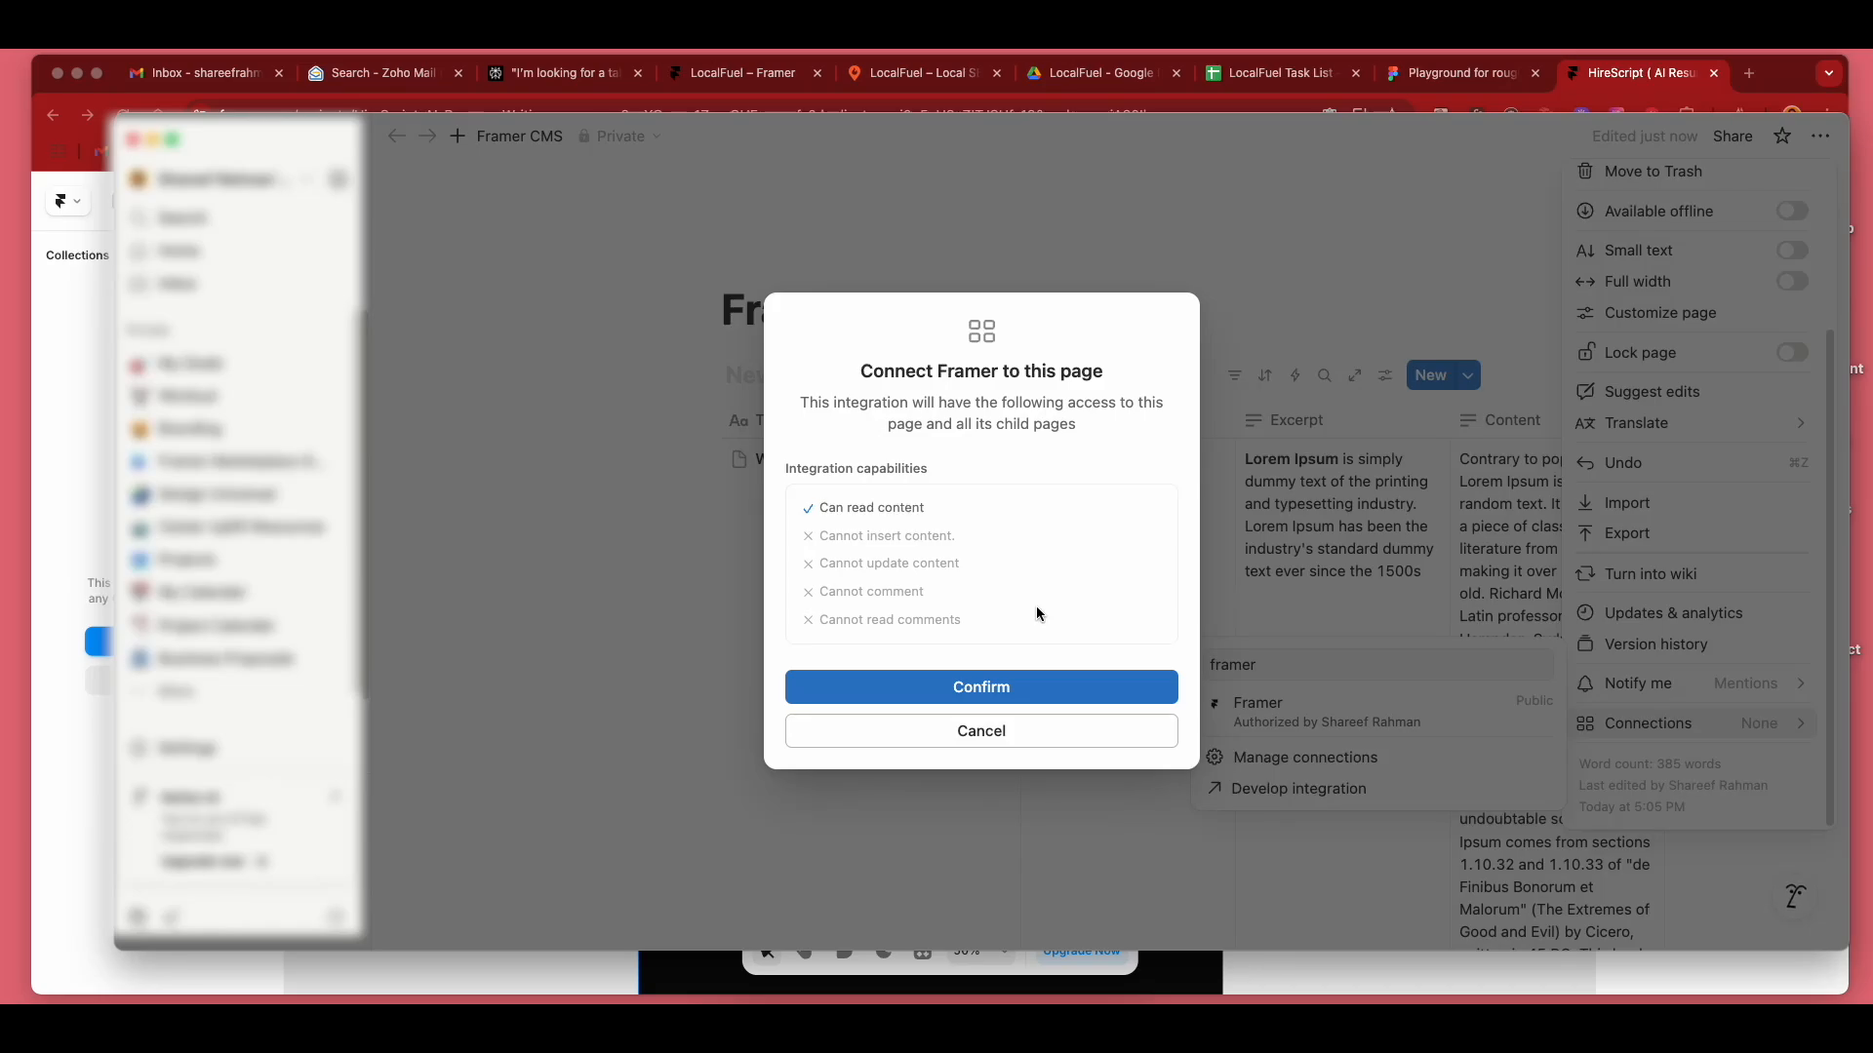
{"action": "left_click", "coordinate": [1036, 689]}
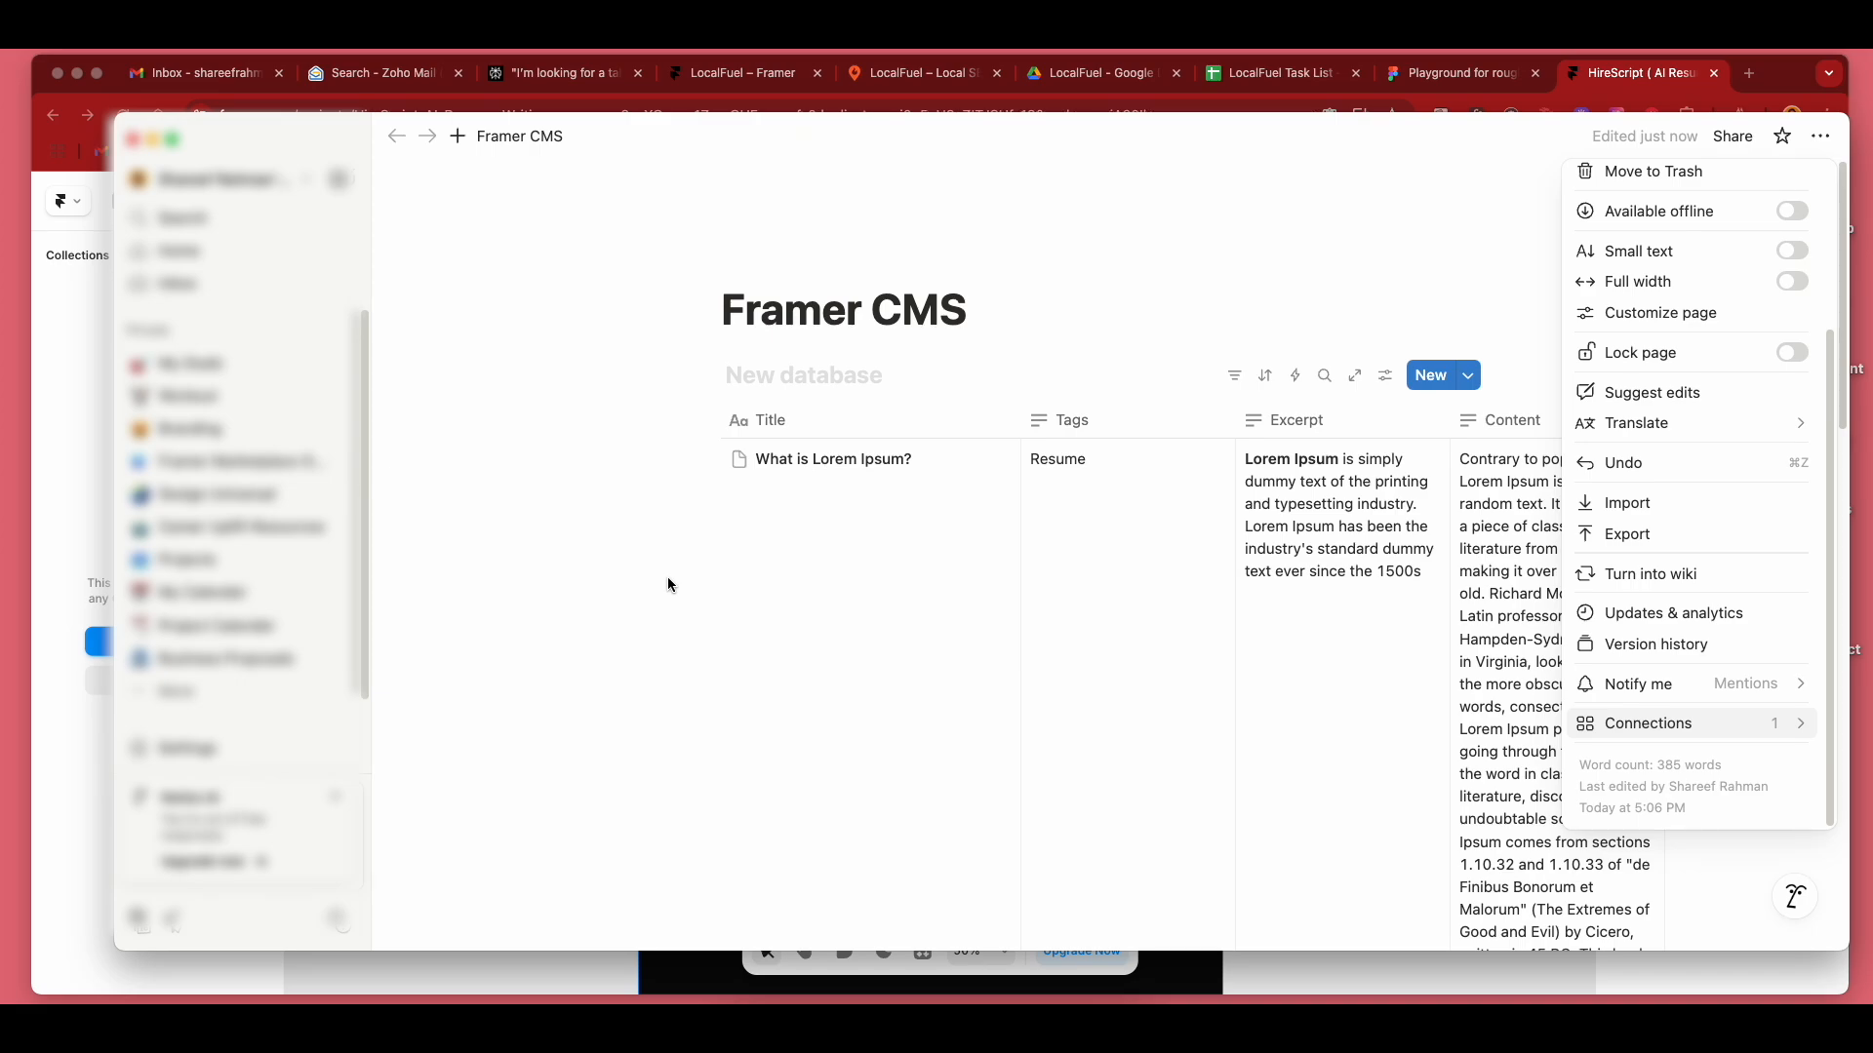
Switch back to Framer and launch the Notion plugin for importing a CMS collection.
{"action": "left_click", "coordinate": [47, 431]}
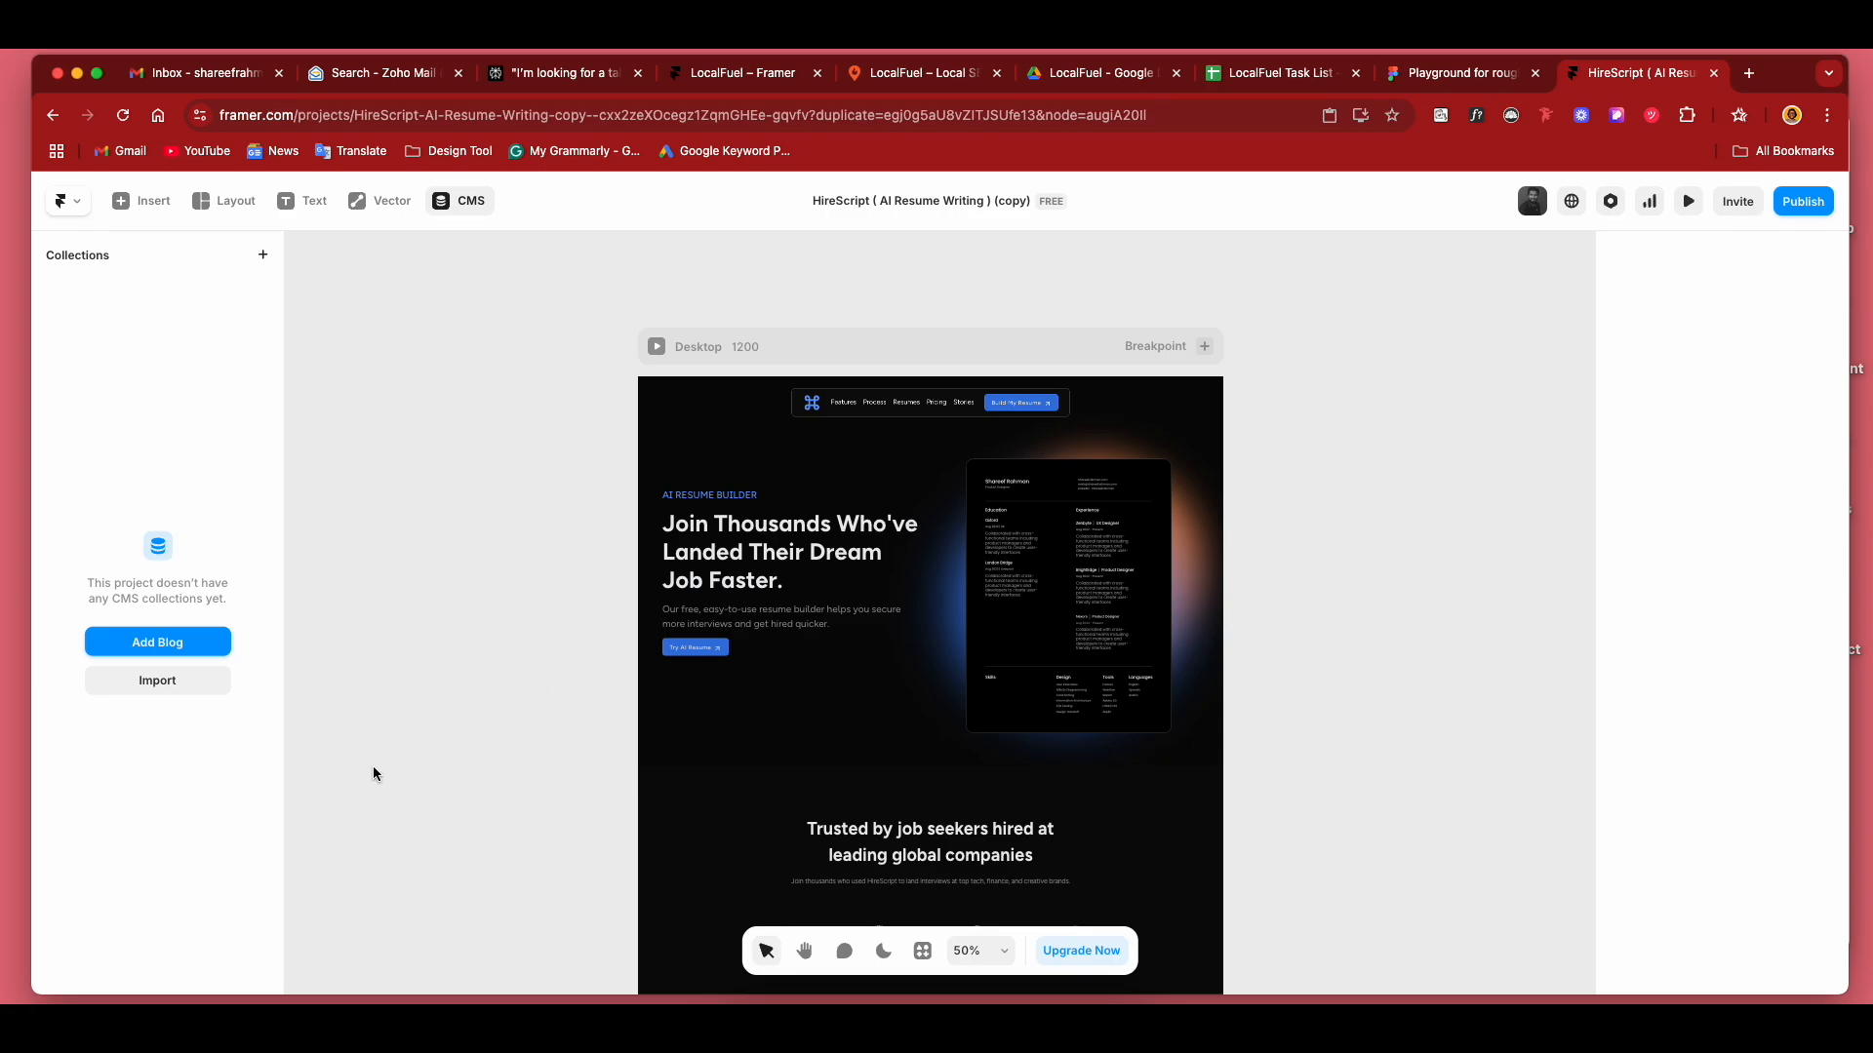
{"action": "left_click", "coordinate": [171, 681]}
{"action": "left_click", "coordinate": [363, 638]}
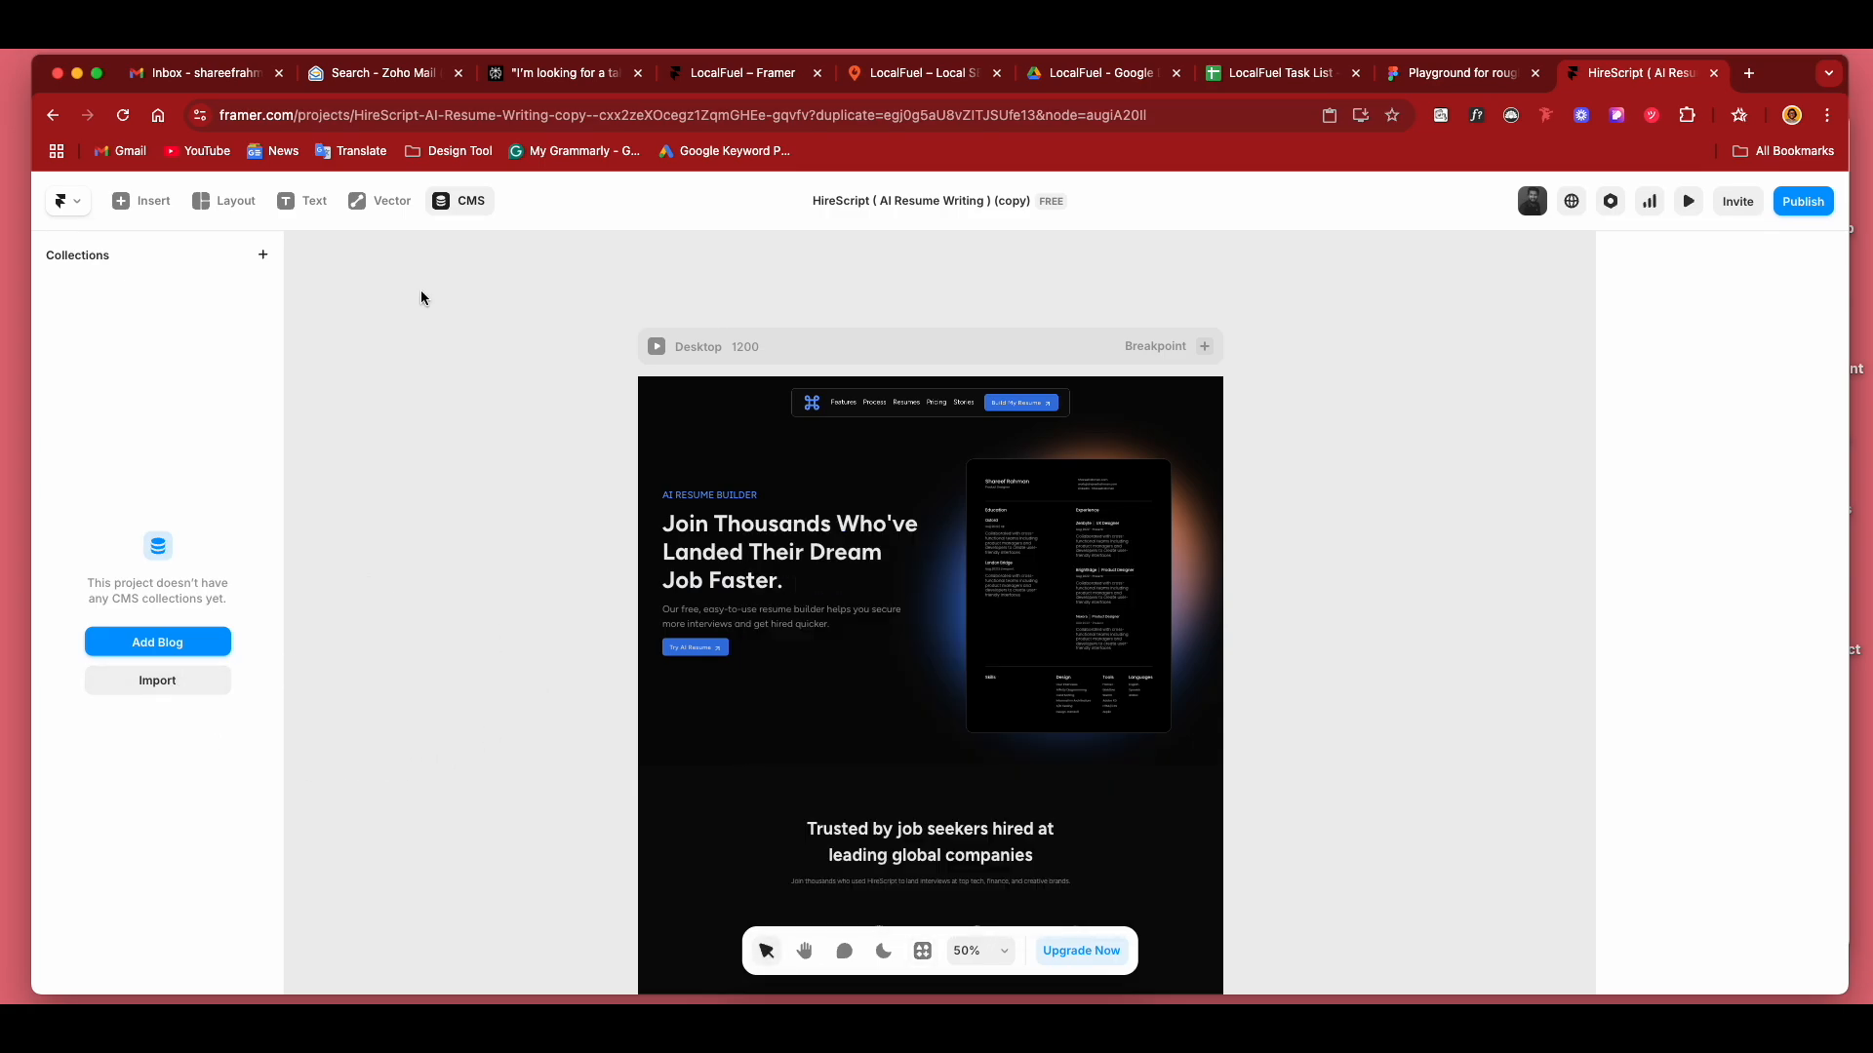
{"action": "left_click", "coordinate": [206, 673]}
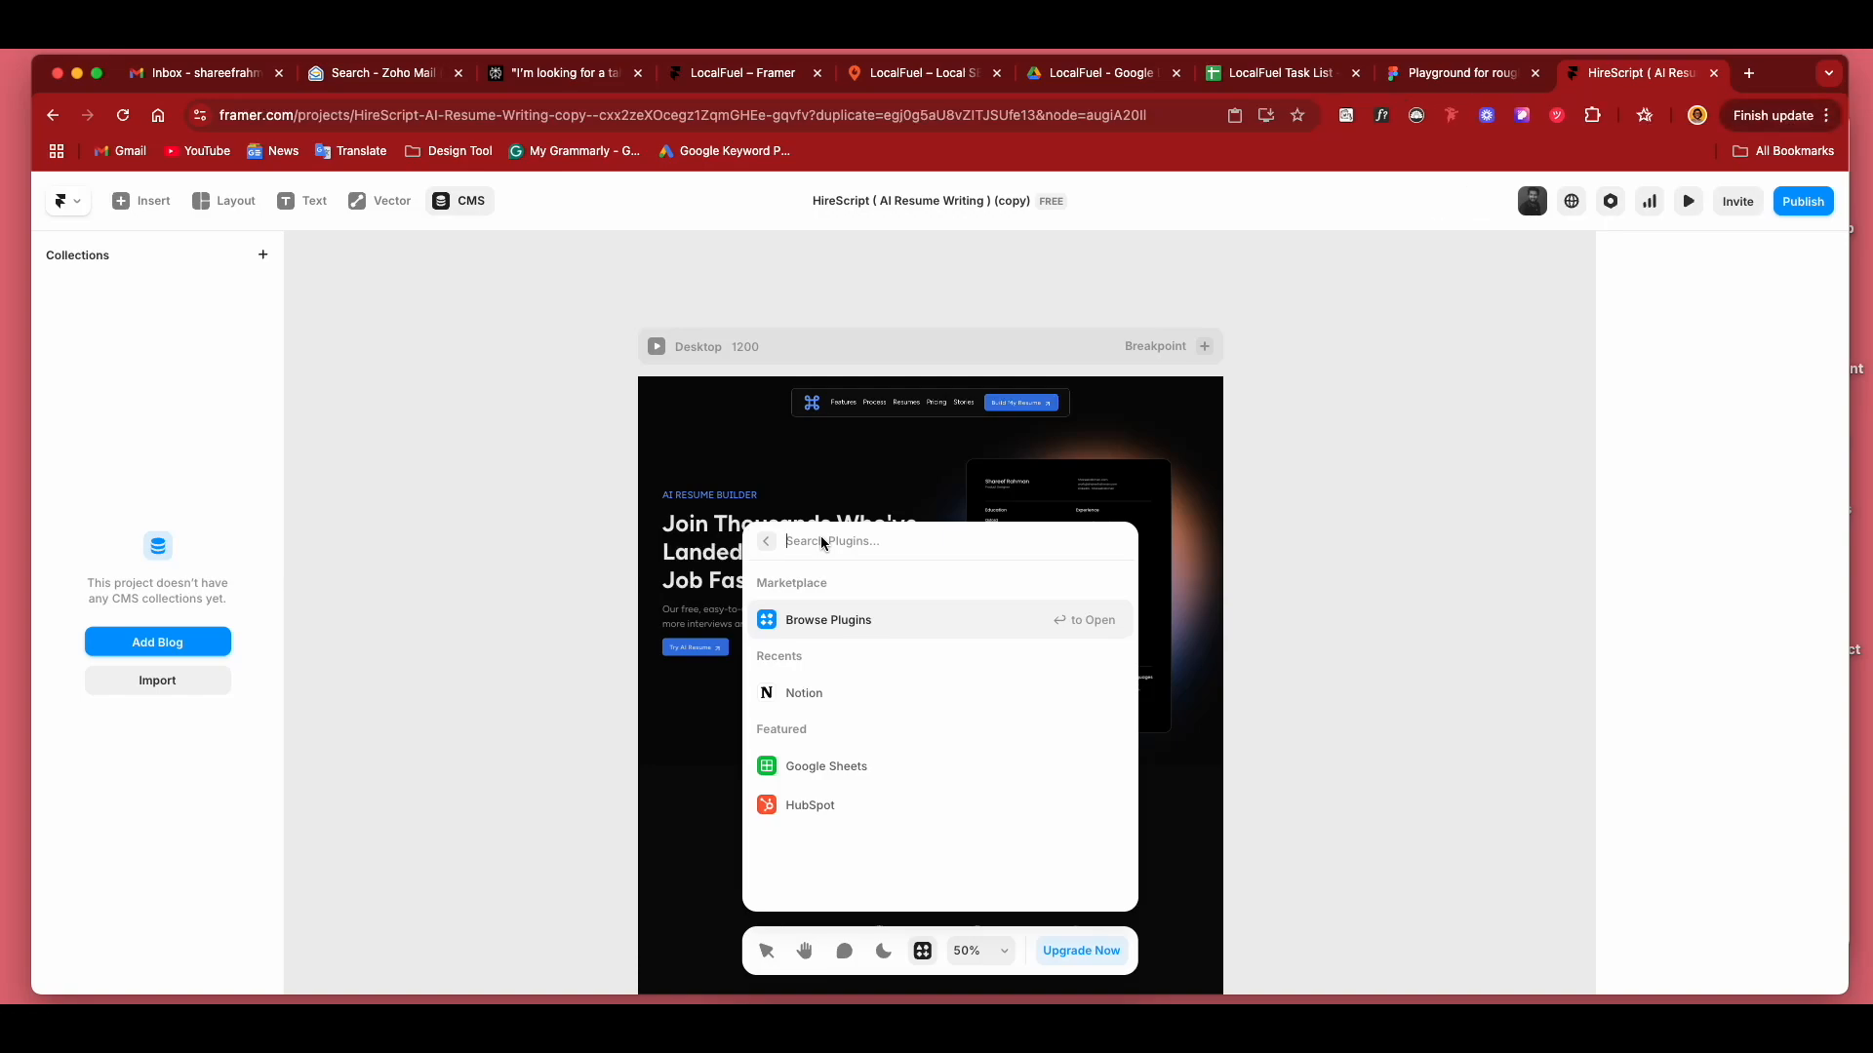
{"action": "type", "text": "notion"}
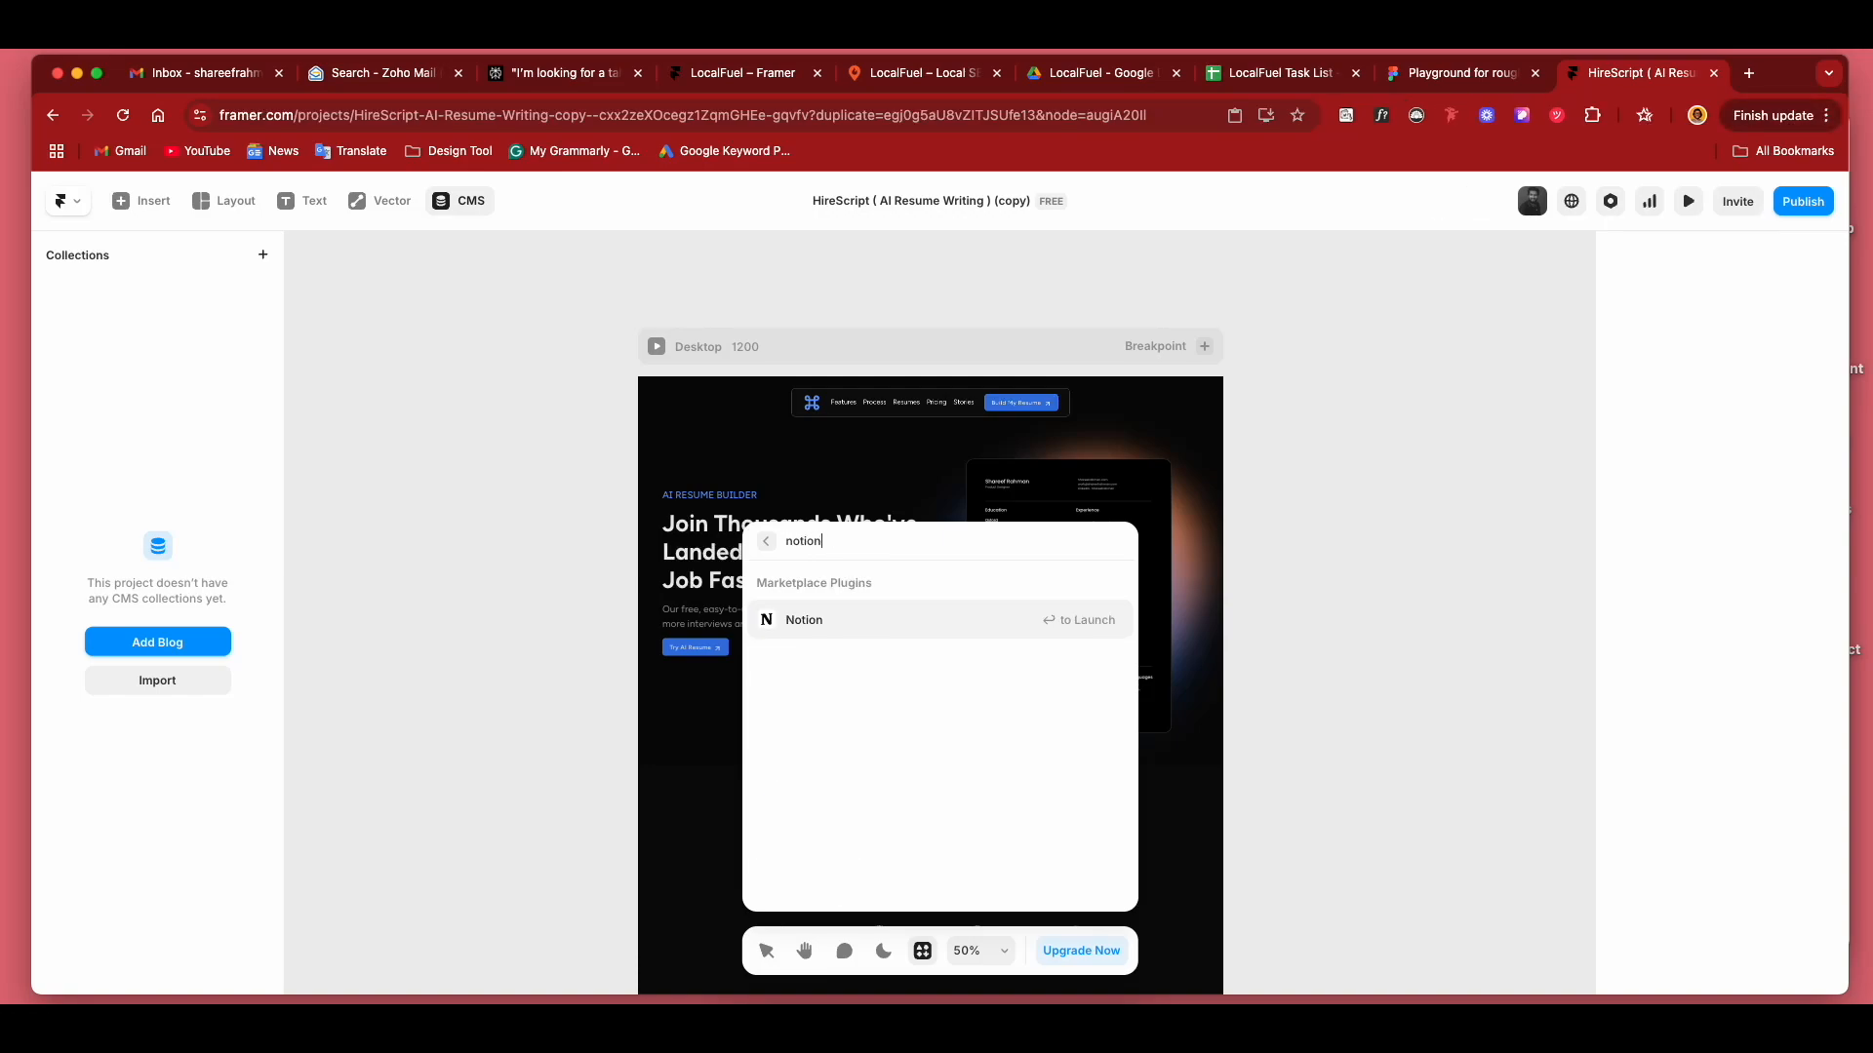
{"action": "left_click", "coordinate": [835, 621]}
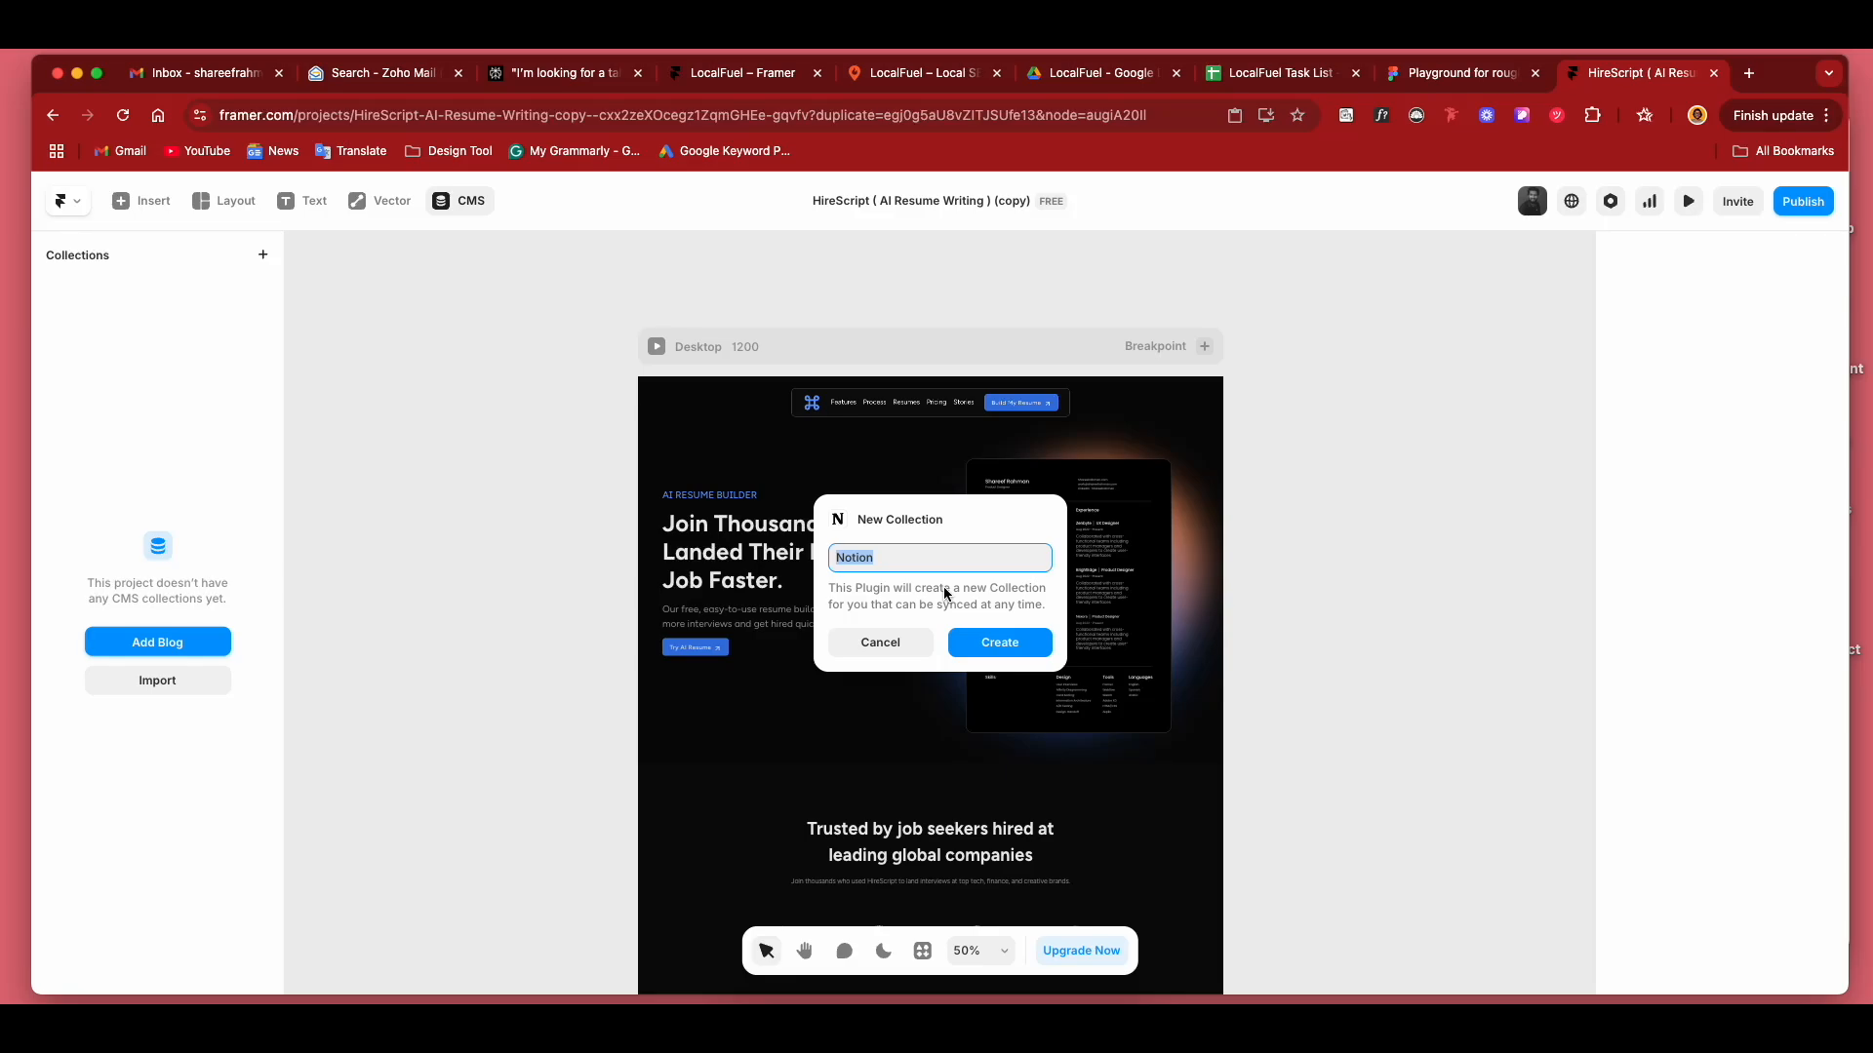
Create the new synced collection with the name "Notion Framer".
{"action": "type", "text": "Notion Framer"}
{"action": "key", "text": "Return"}
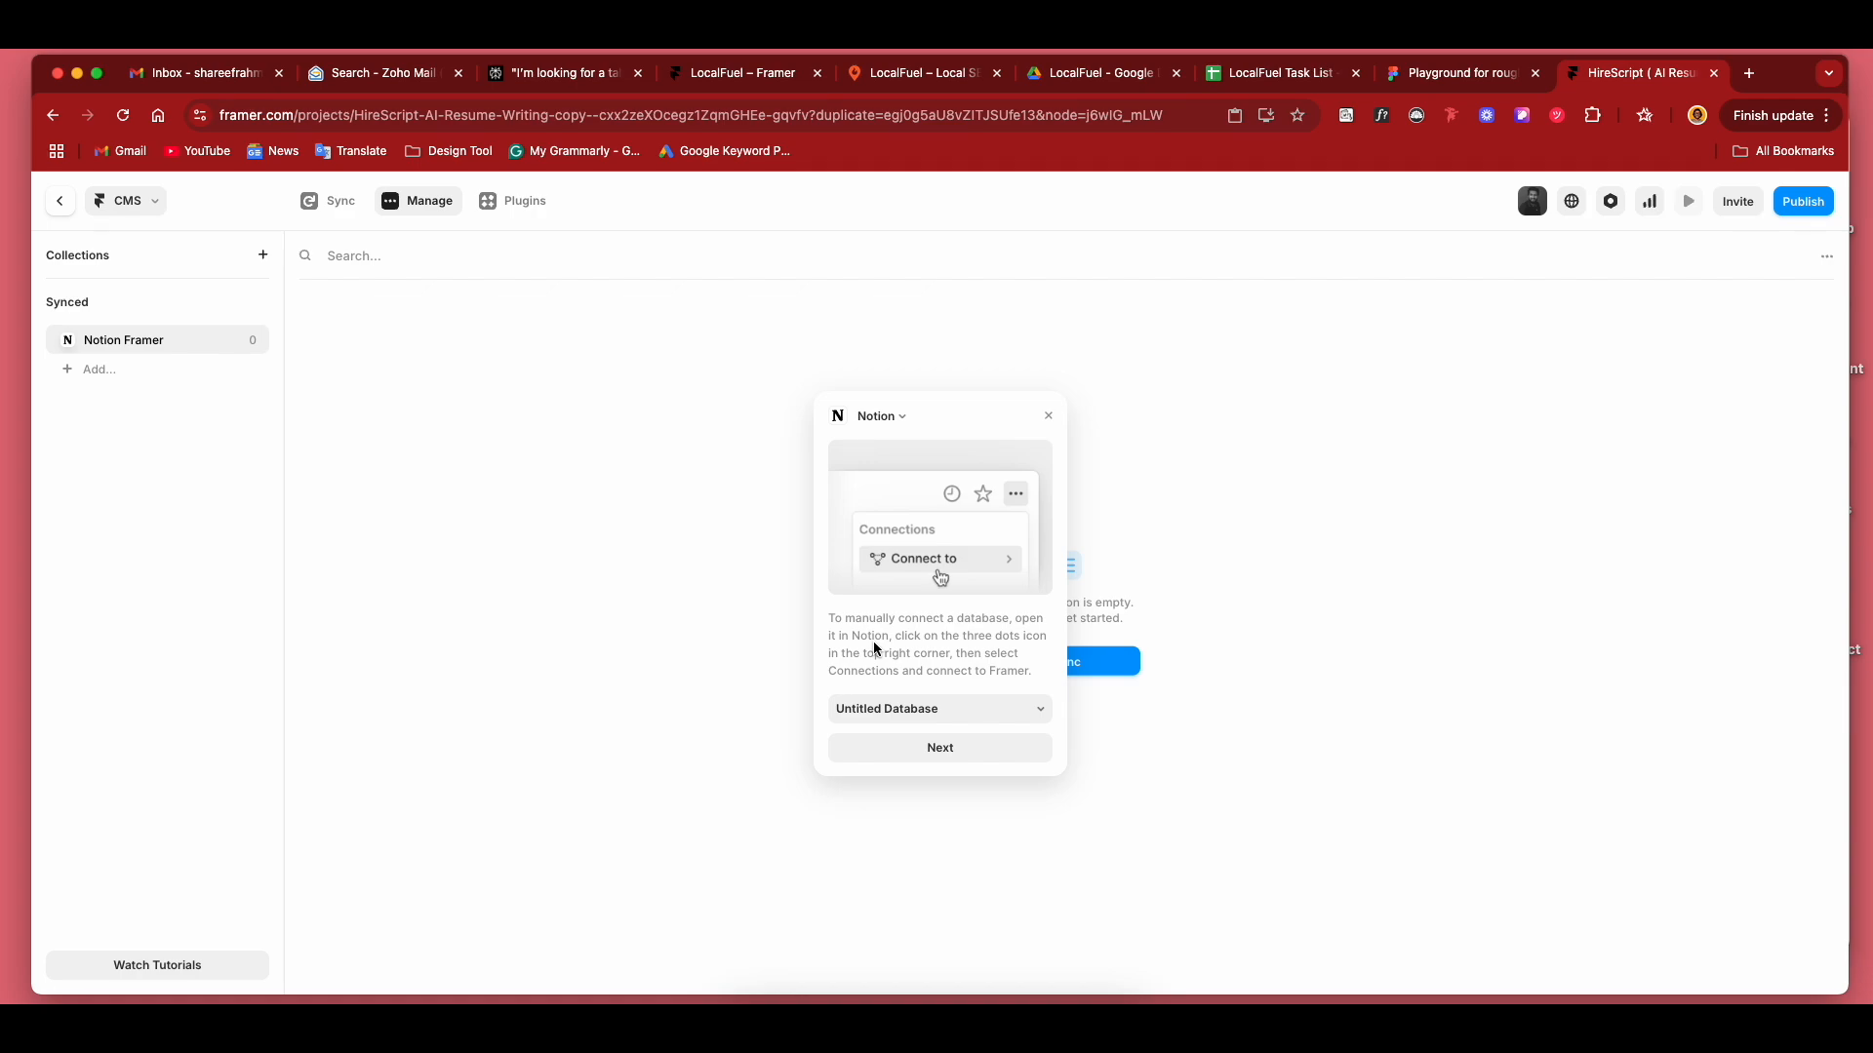
Choose Untitled Database as the Notion source and continue to the property mapping.
{"action": "left_click", "coordinate": [963, 713]}
{"action": "left_click", "coordinate": [962, 710]}
{"action": "left_click", "coordinate": [941, 717]}
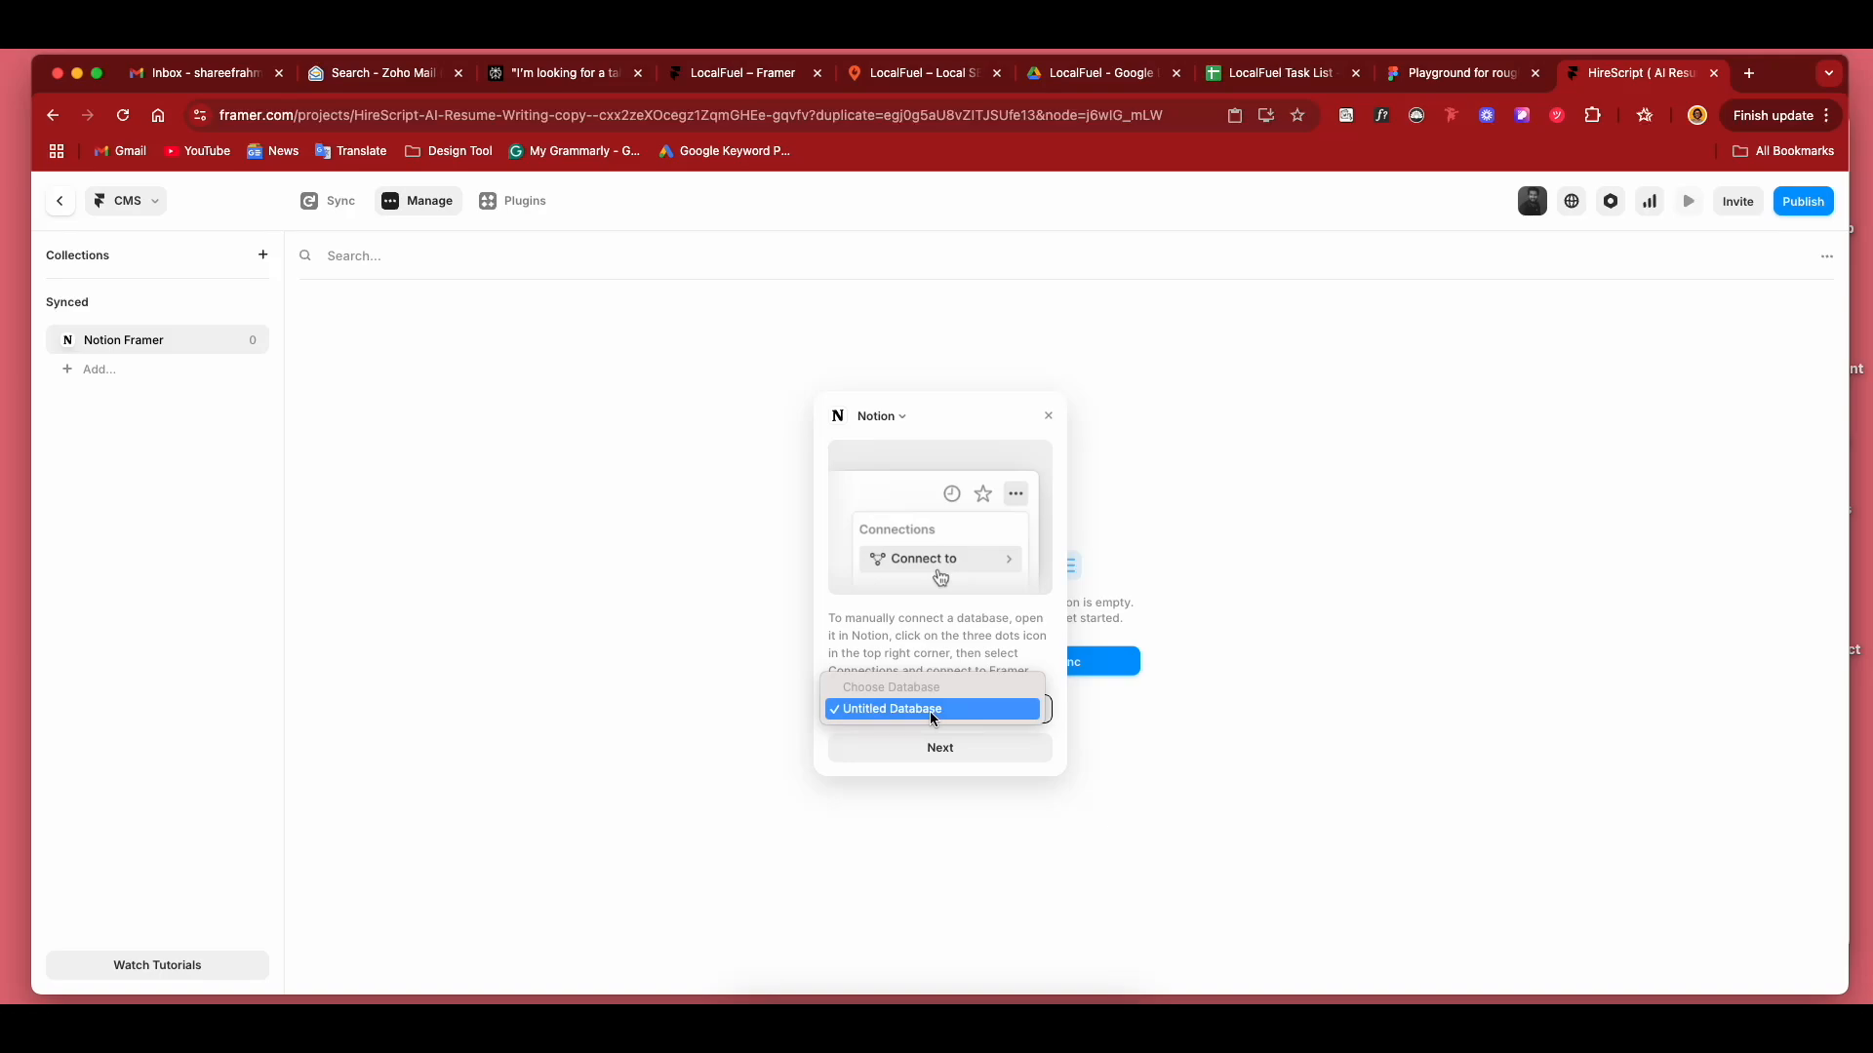
{"action": "left_click", "coordinate": [929, 711]}
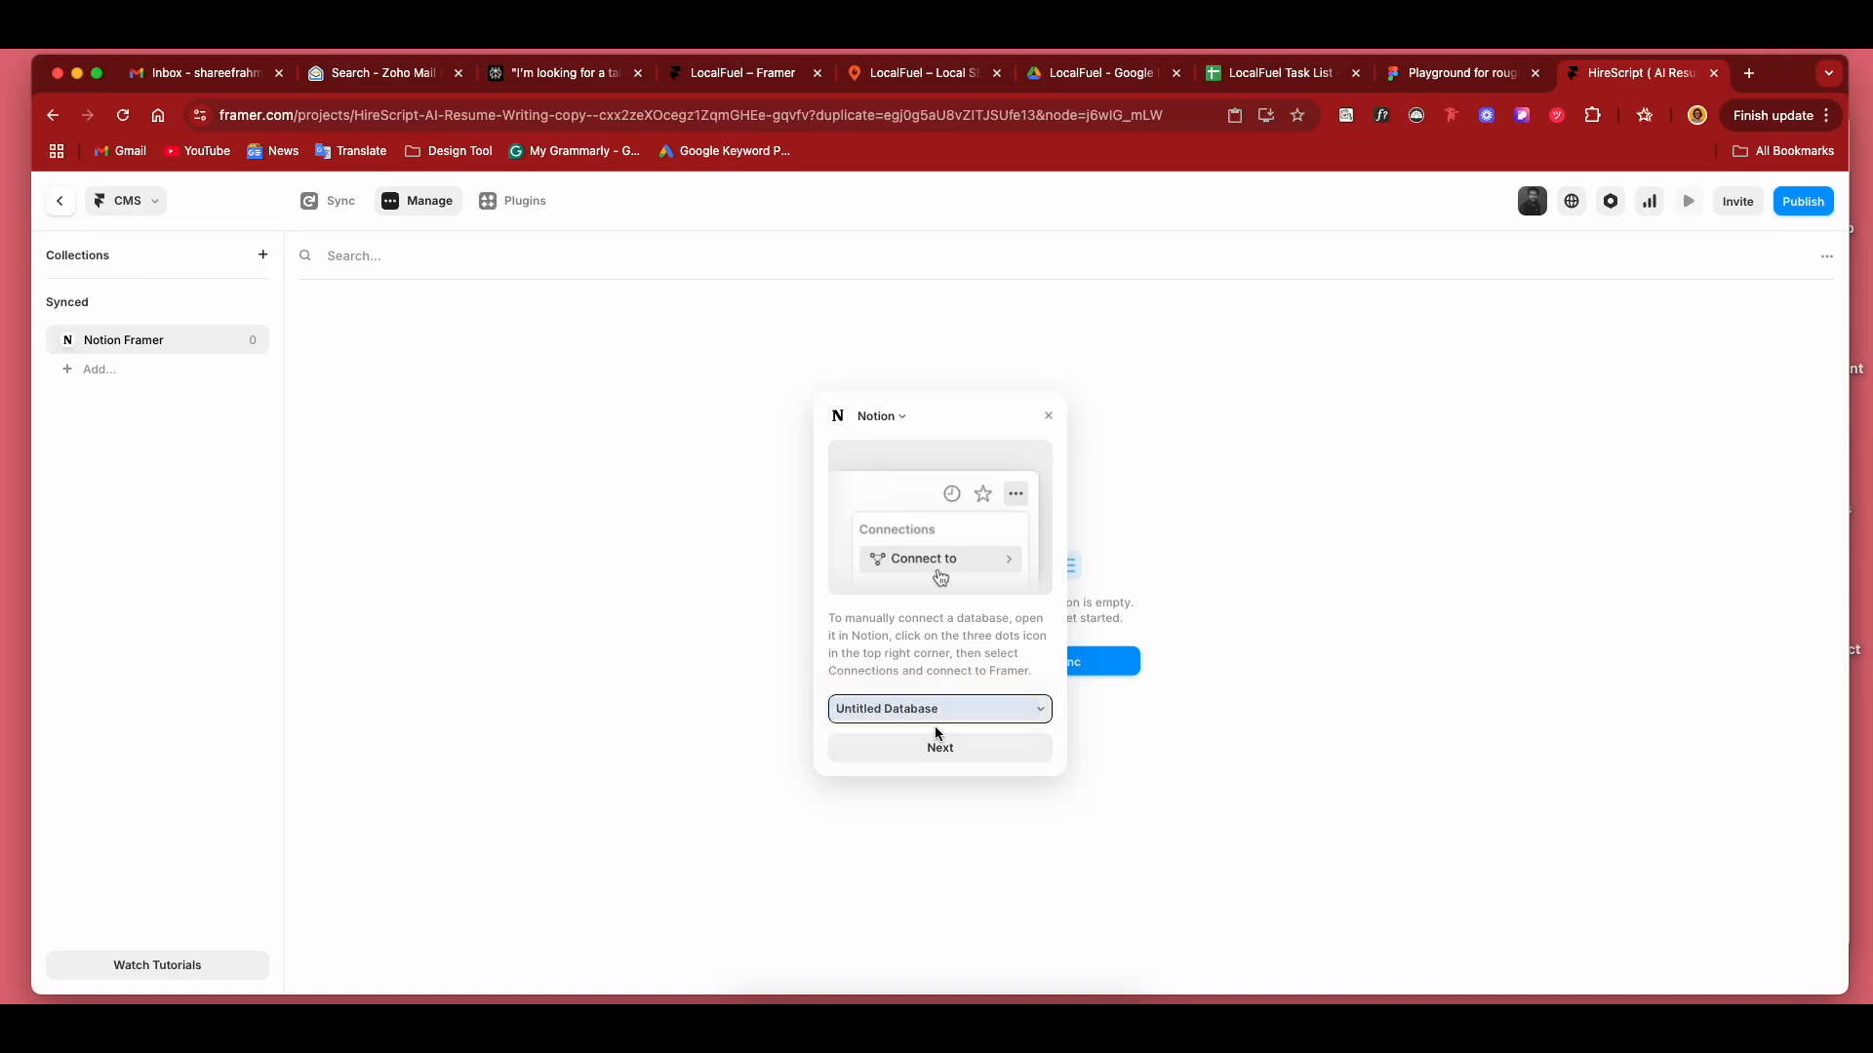
{"action": "left_click", "coordinate": [942, 751]}
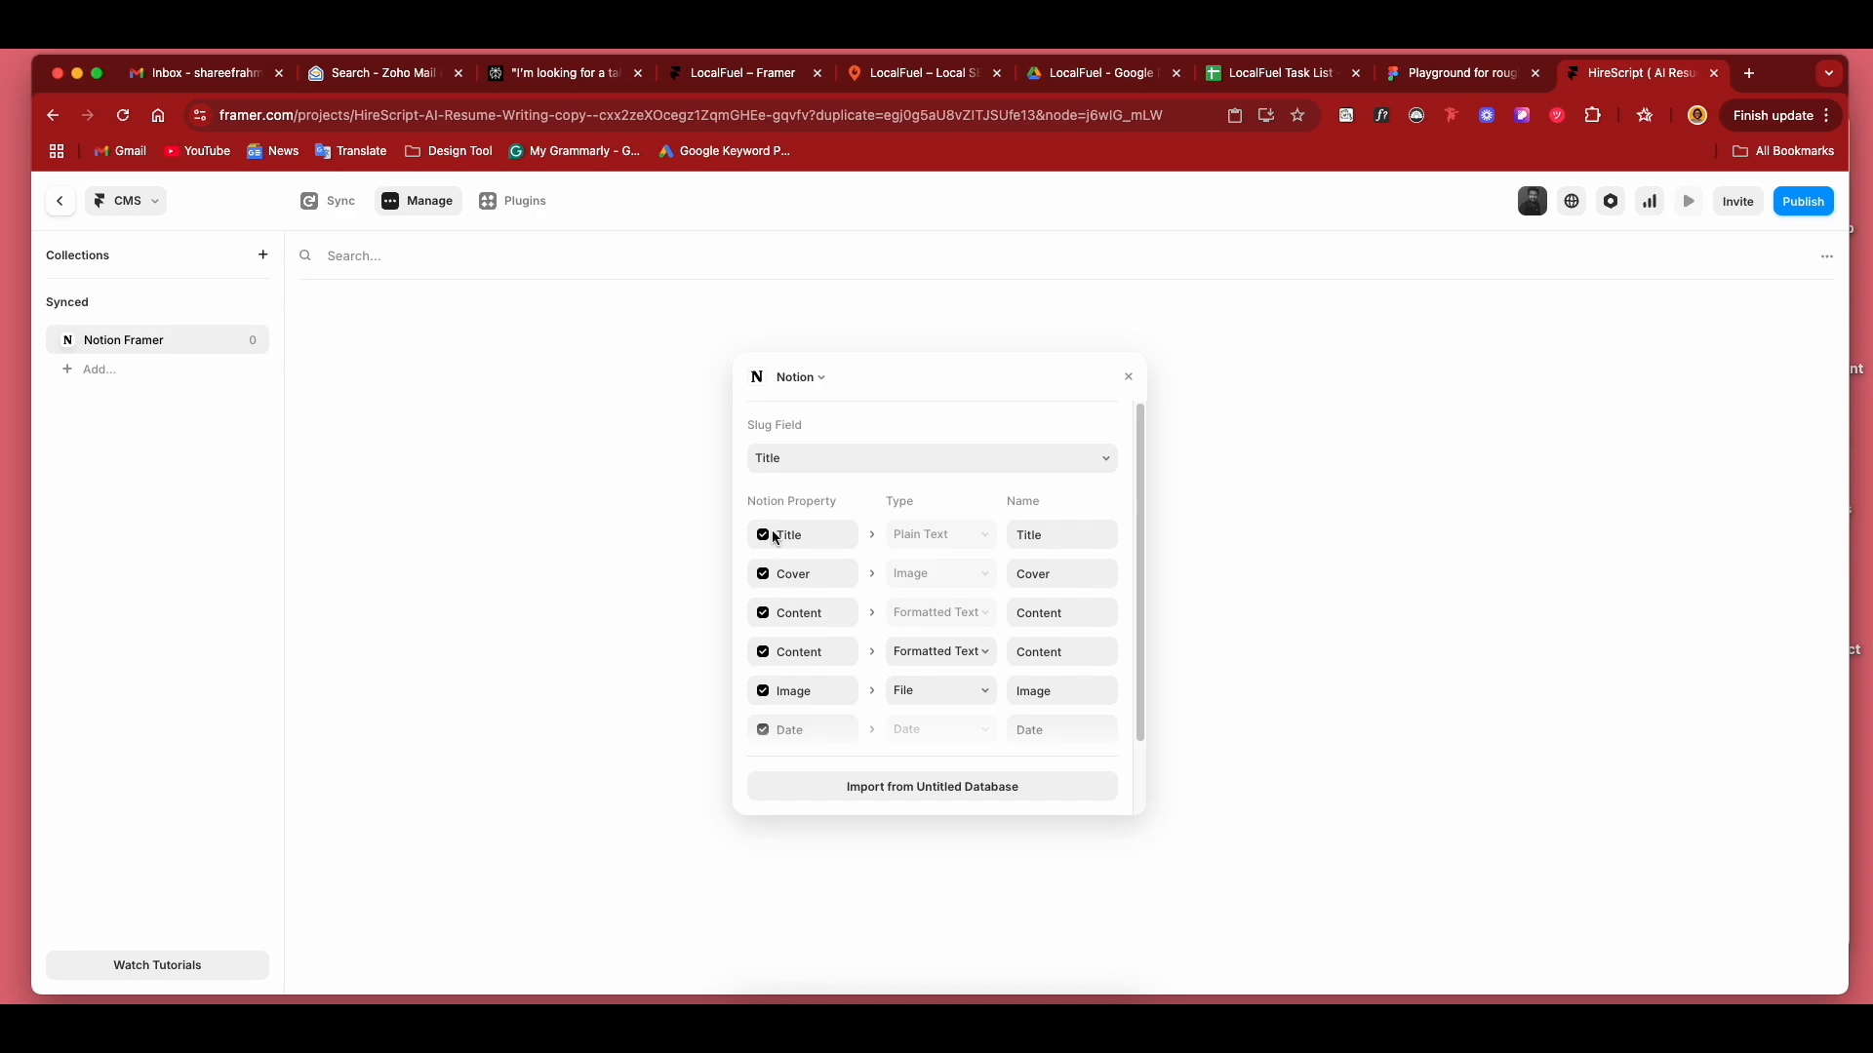
Exclude the Cover property and the first Content property from the import mapping.
{"action": "scroll", "coordinate": [890, 619], "scroll_direction": "down", "scroll_amount": 3}
{"action": "scroll", "coordinate": [891, 620], "scroll_direction": "up", "scroll_amount": 3}
{"action": "left_click", "coordinate": [763, 577]}
{"action": "scroll", "coordinate": [788, 610], "scroll_direction": "down", "scroll_amount": 1}
{"action": "scroll", "coordinate": [849, 624], "scroll_direction": "down", "scroll_amount": 1}
{"action": "scroll", "coordinate": [851, 639], "scroll_direction": "up", "scroll_amount": 1}
{"action": "left_click", "coordinate": [764, 614]}
Set the remaining Content property's type to Plain Text and the Image property's type to Image.
{"action": "left_click", "coordinate": [943, 652]}
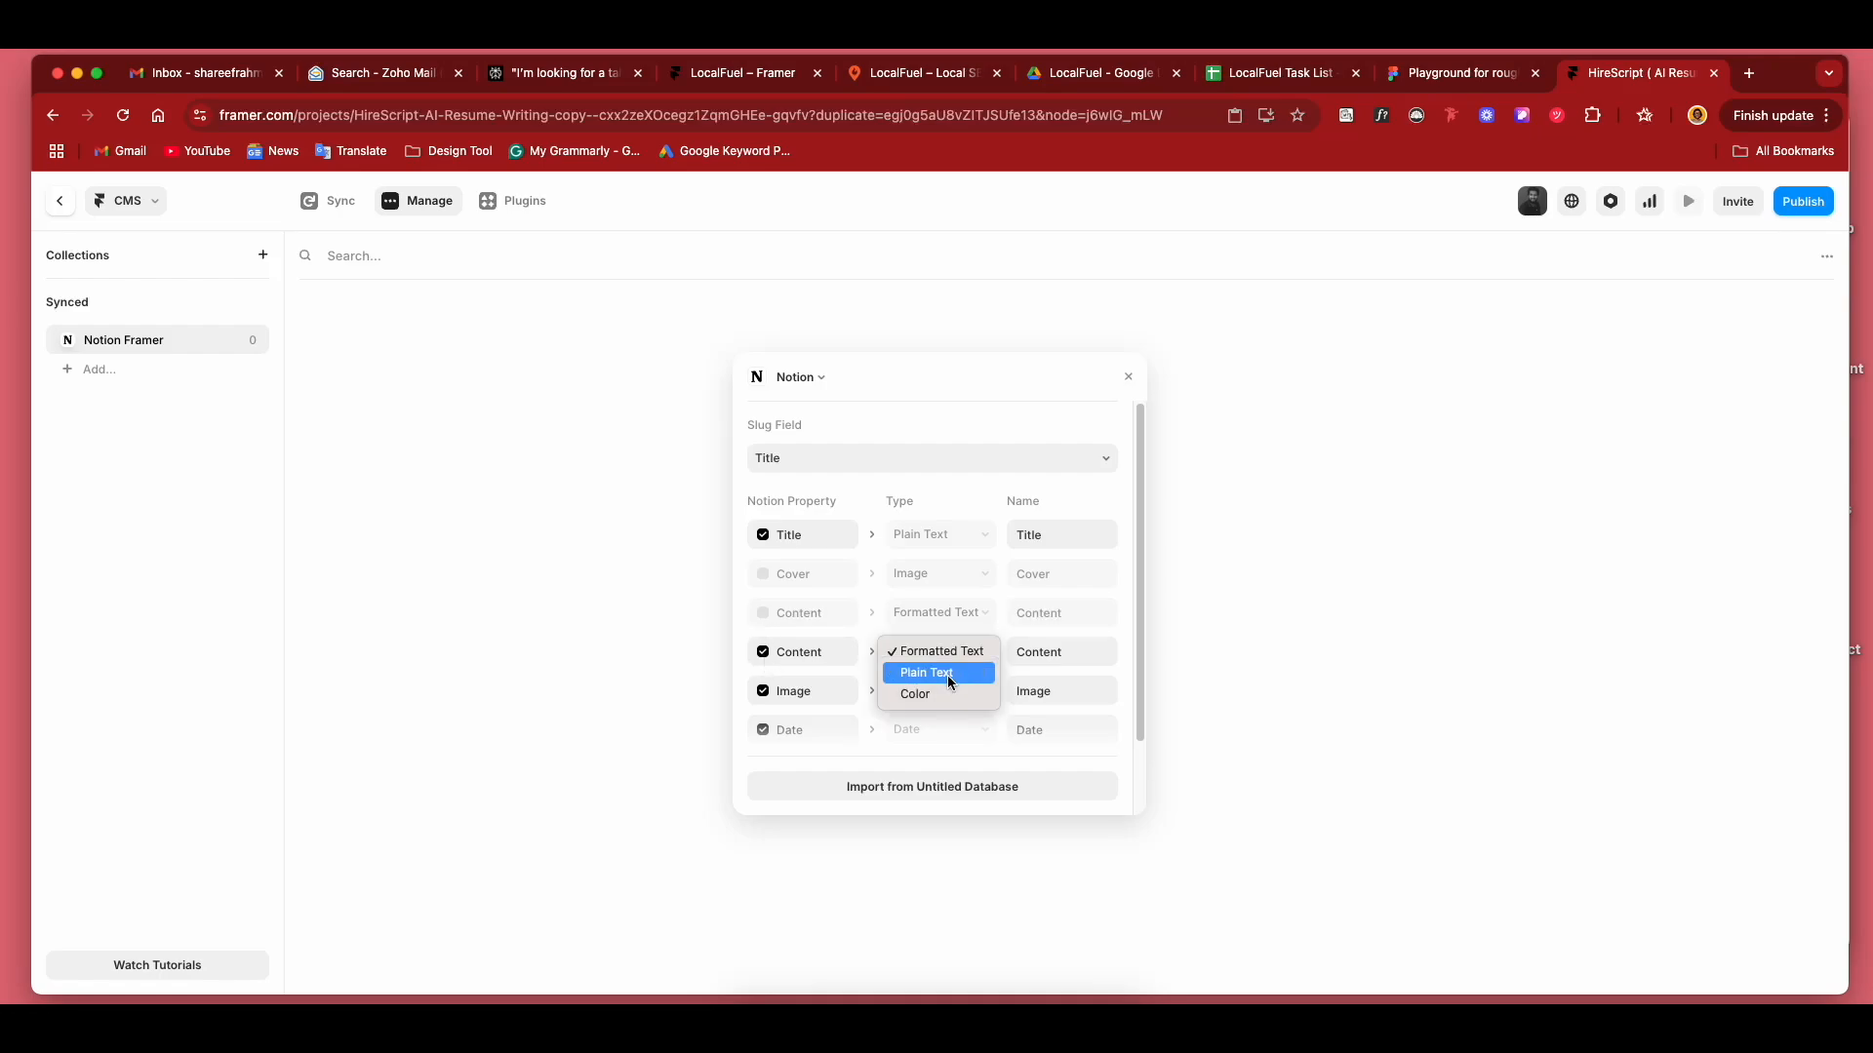
{"action": "left_click", "coordinate": [949, 682]}
{"action": "scroll", "coordinate": [942, 673], "scroll_direction": "down", "scroll_amount": 1}
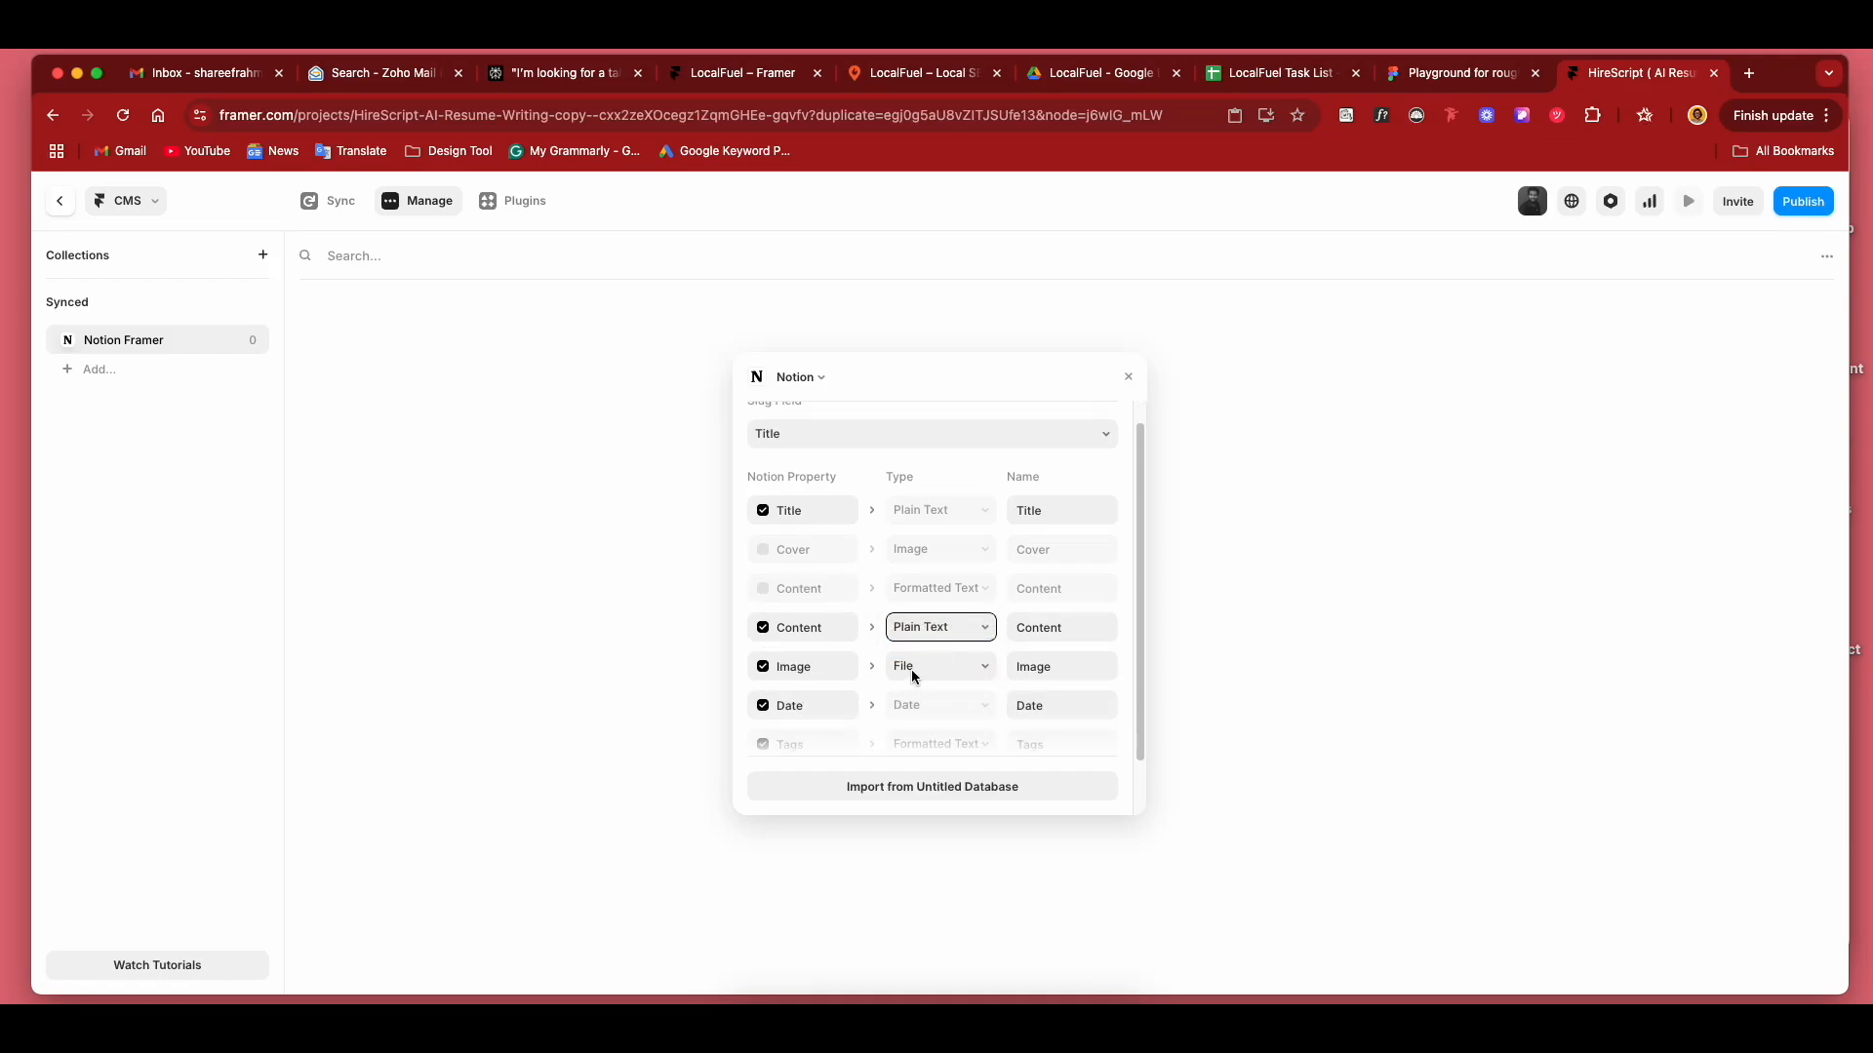
{"action": "left_click", "coordinate": [911, 670]}
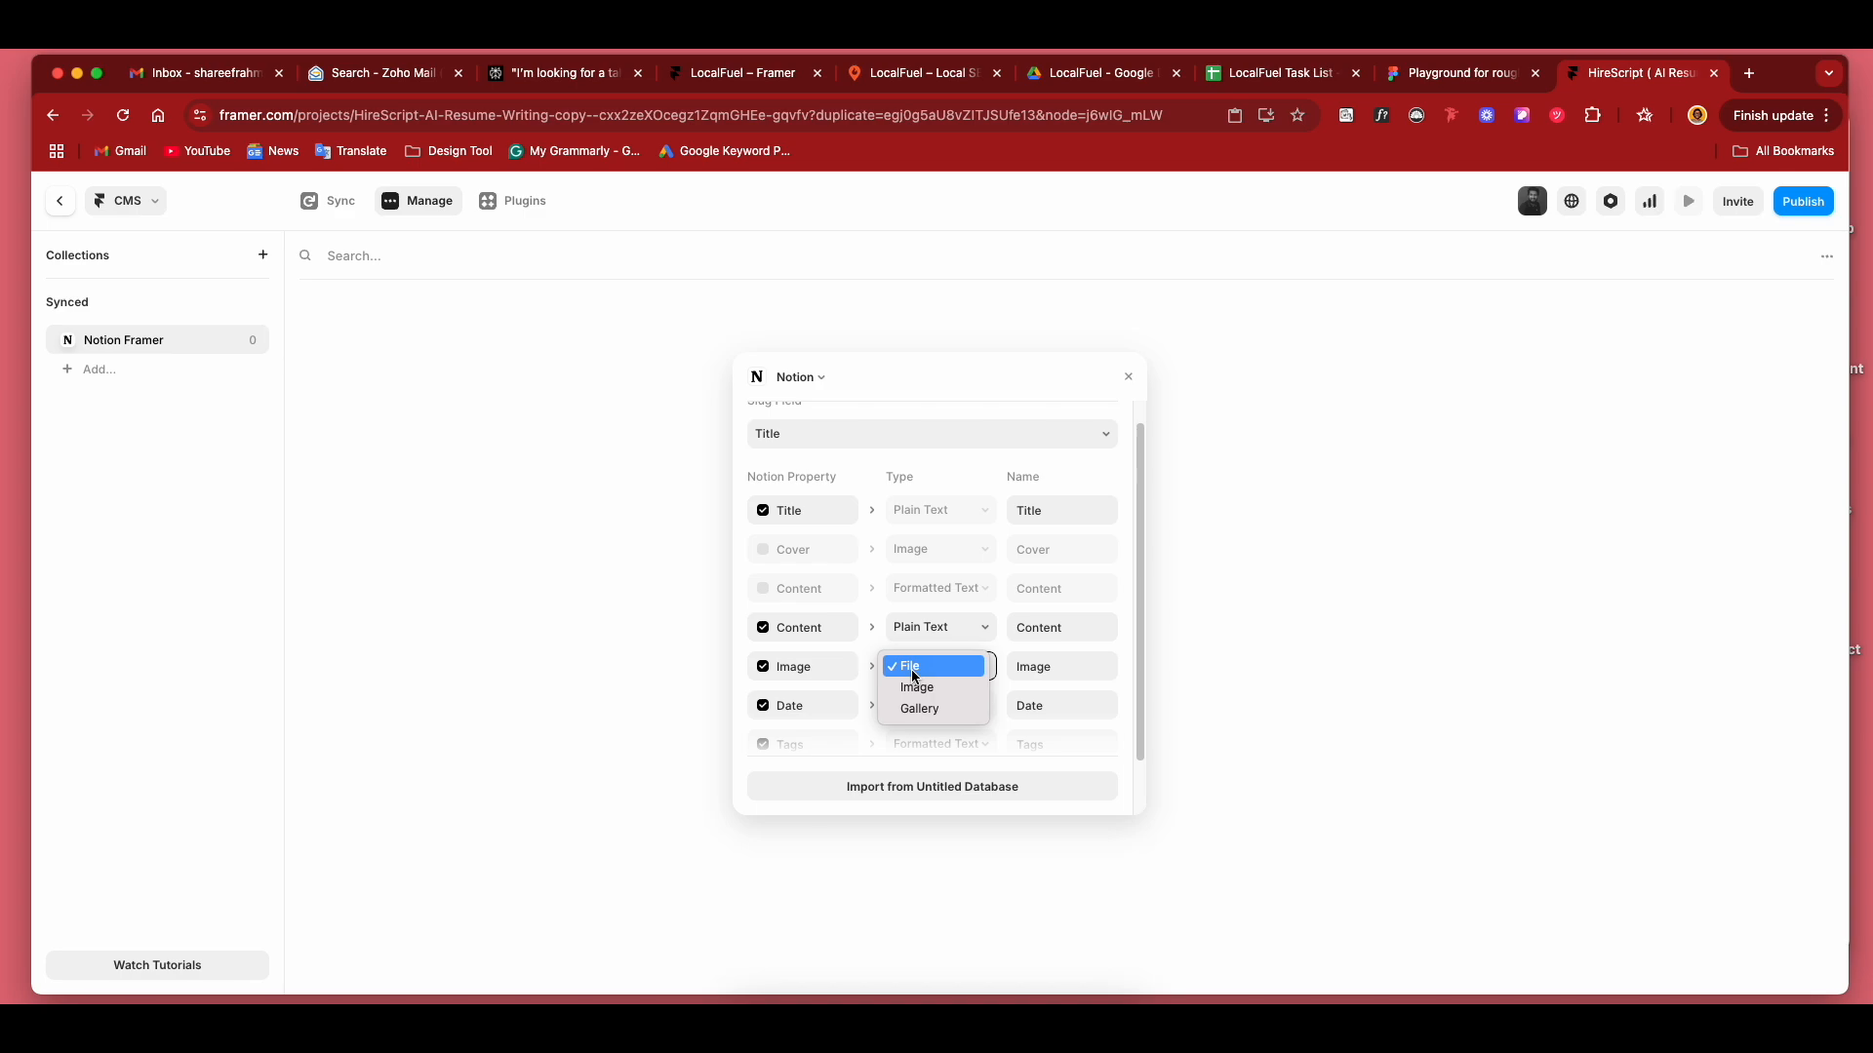
{"action": "left_click", "coordinate": [919, 693]}
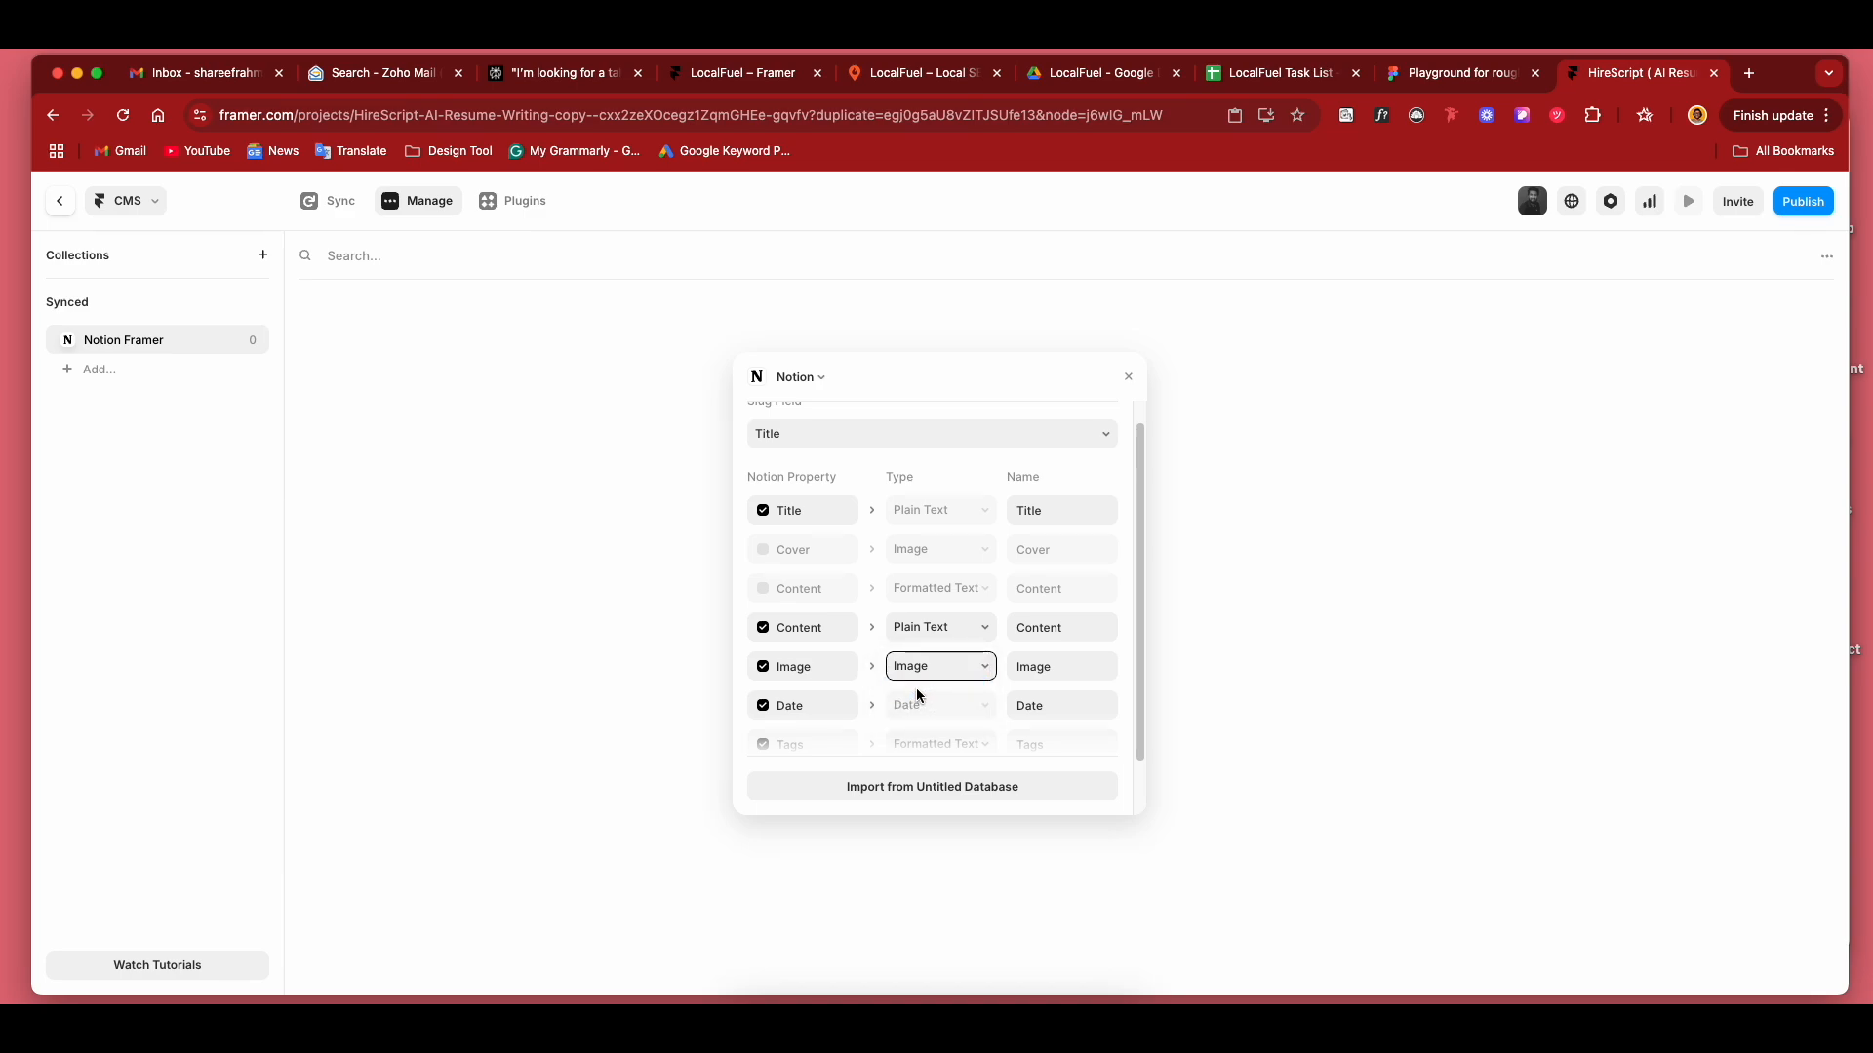
Set the Tags and Excerpt property types to Plain Text.
{"action": "scroll", "coordinate": [916, 687], "scroll_direction": "down", "scroll_amount": 1}
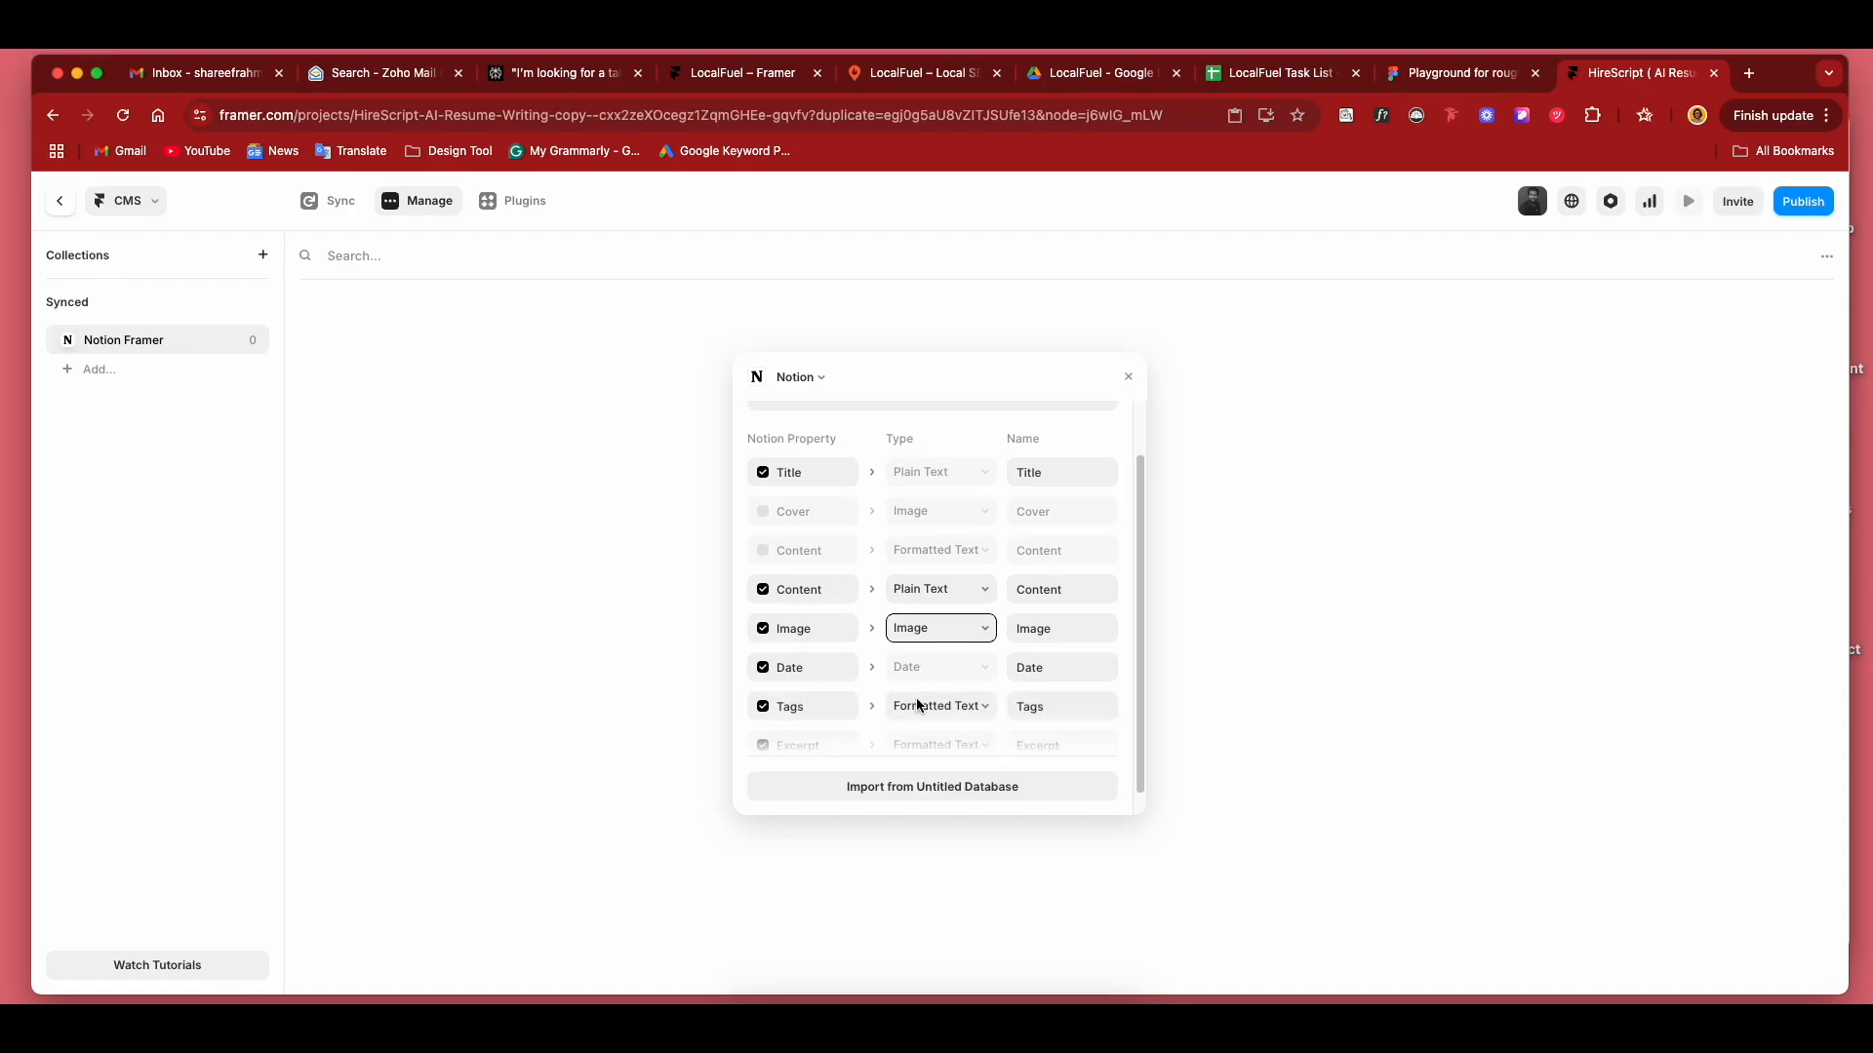
{"action": "left_click", "coordinate": [922, 706]}
{"action": "left_click", "coordinate": [925, 729]}
{"action": "left_click", "coordinate": [927, 744]}
{"action": "left_click", "coordinate": [934, 766]}
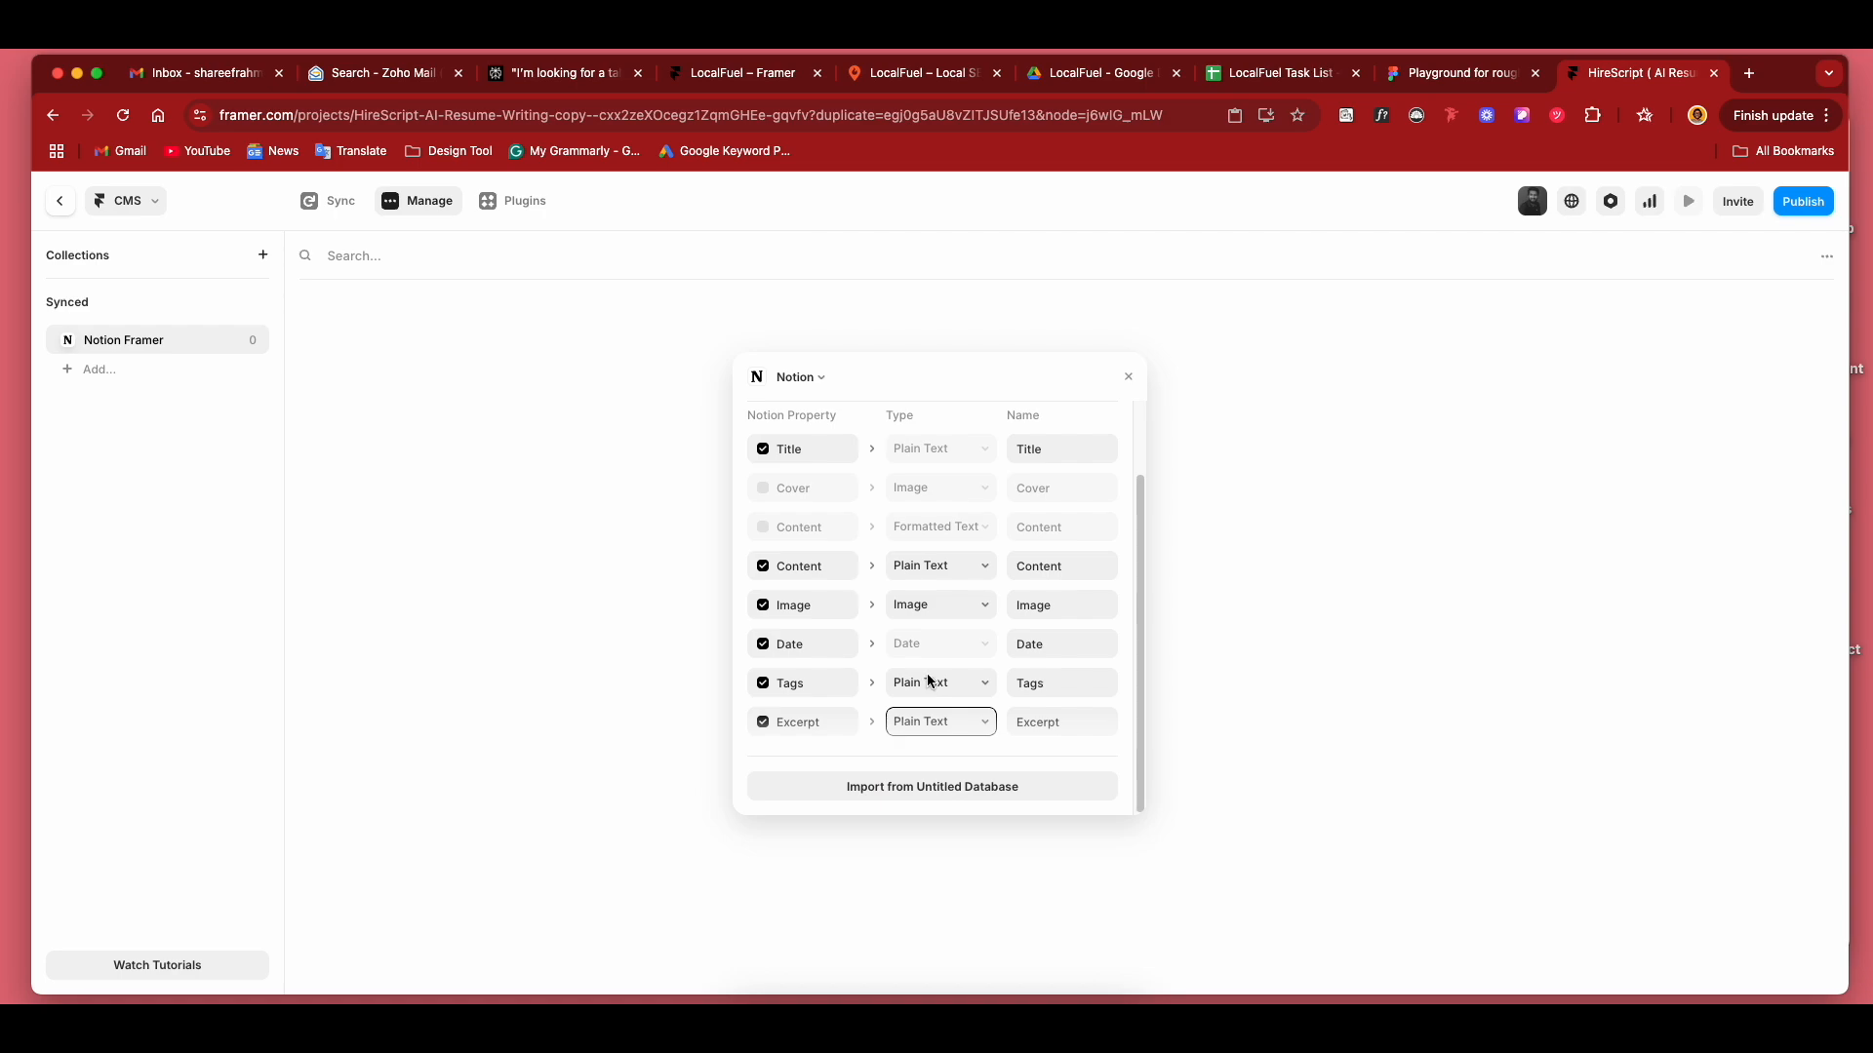
Import the items from Untitled Database and check the fields of the "Where can I get some?" entry.
{"action": "left_click", "coordinate": [799, 792]}
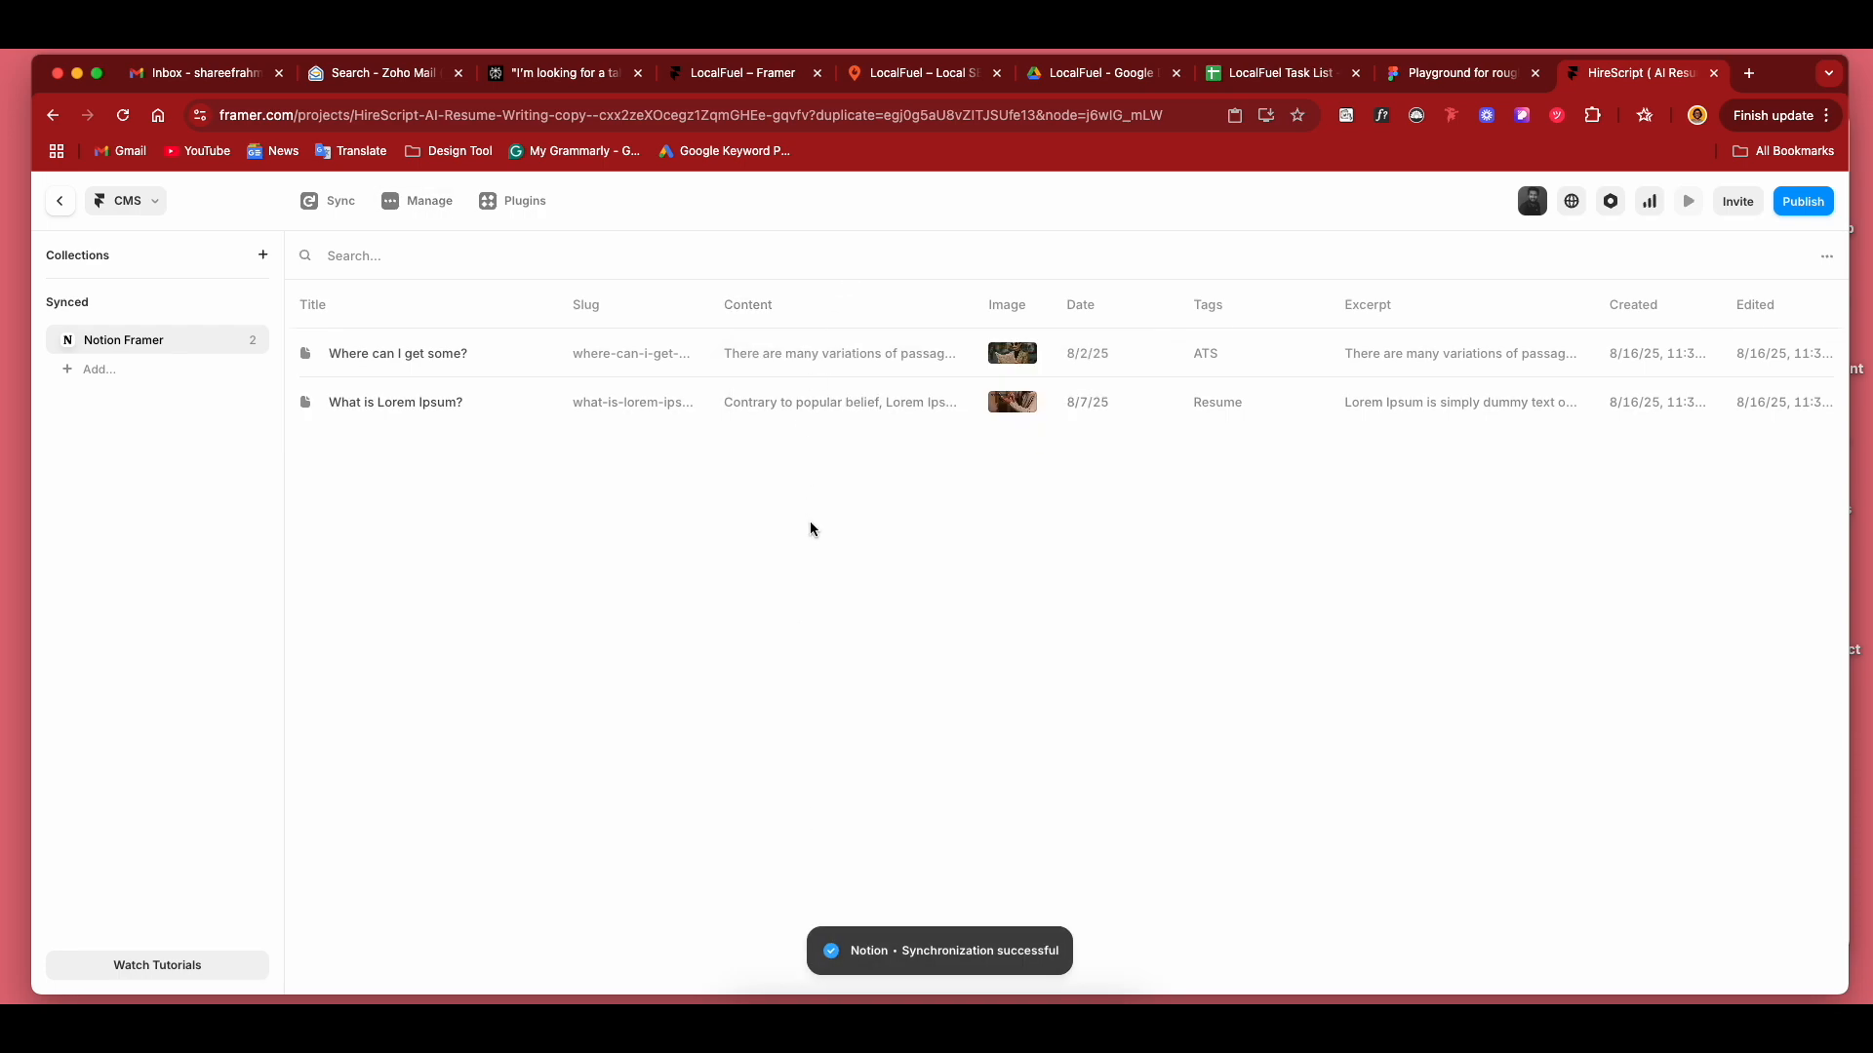
{"action": "left_click", "coordinate": [768, 353]}
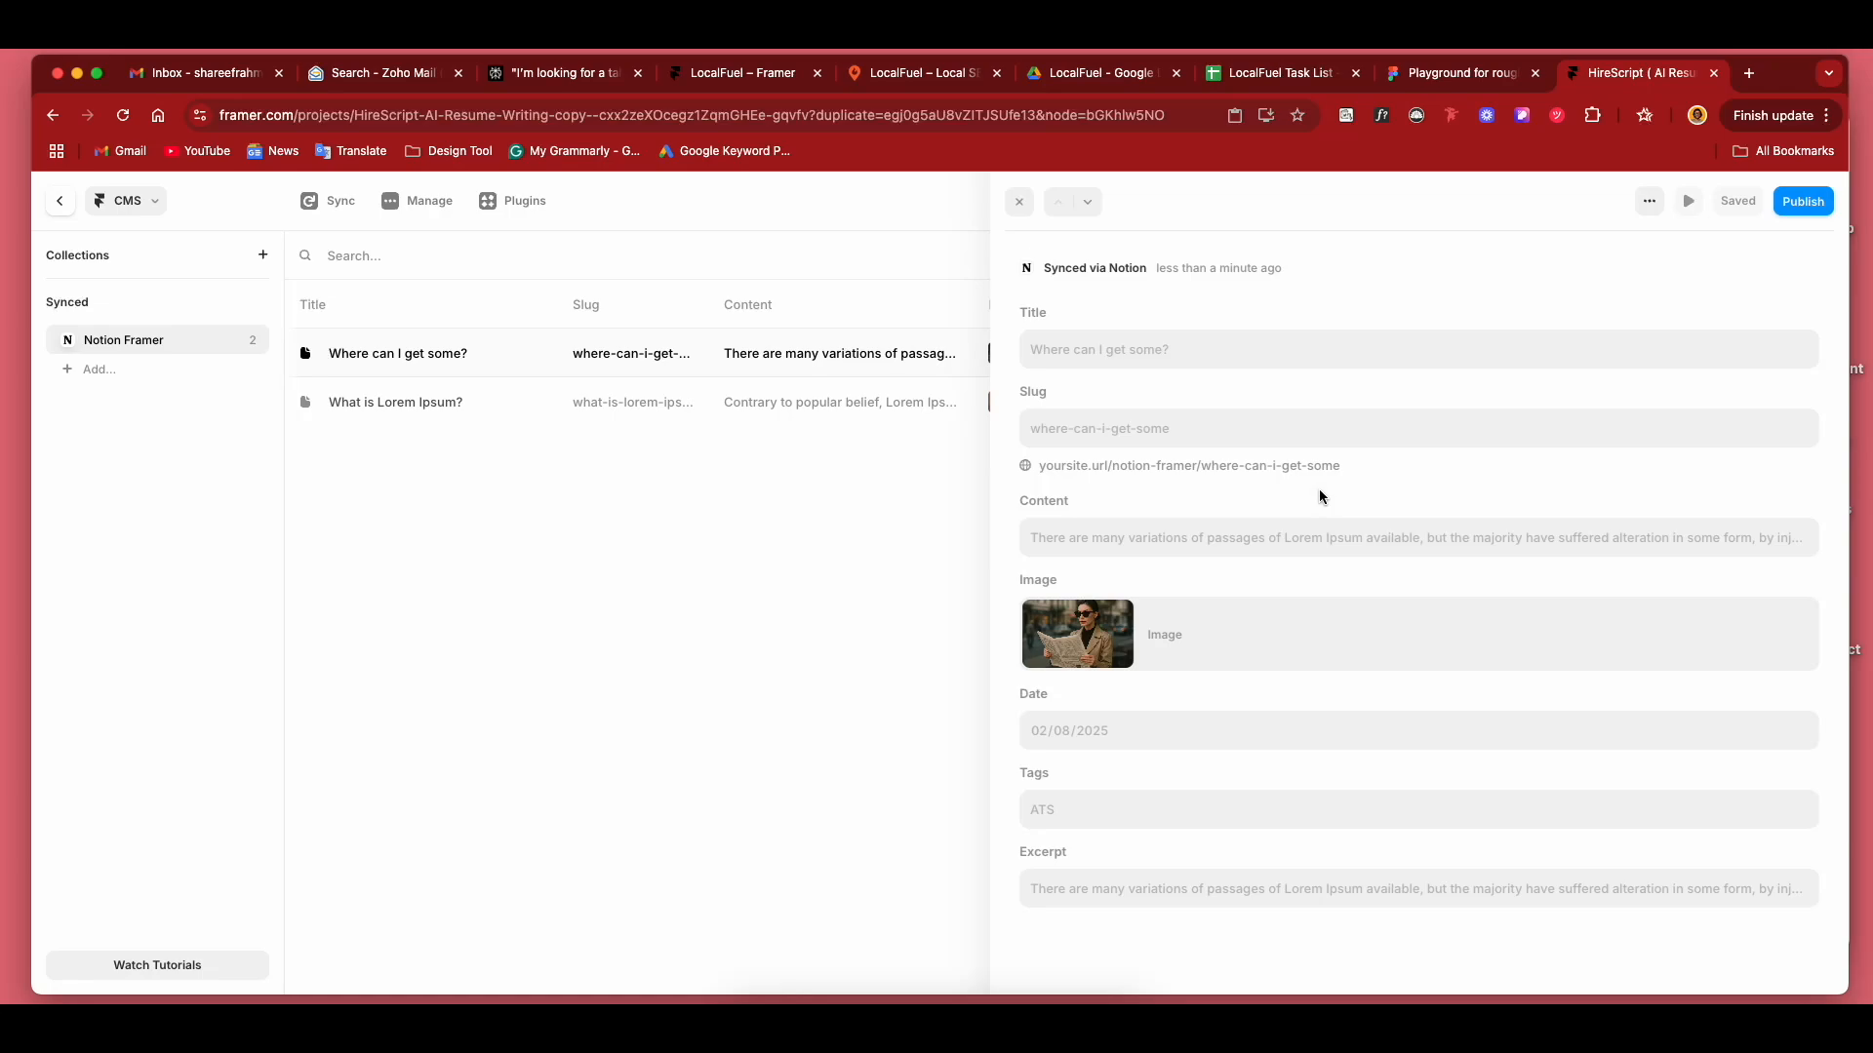
{"action": "left_click", "coordinate": [1017, 202]}
Return to the site's page list and add a new CMS detail page for the Notion Framer collection.
{"action": "left_click", "coordinate": [60, 202]}
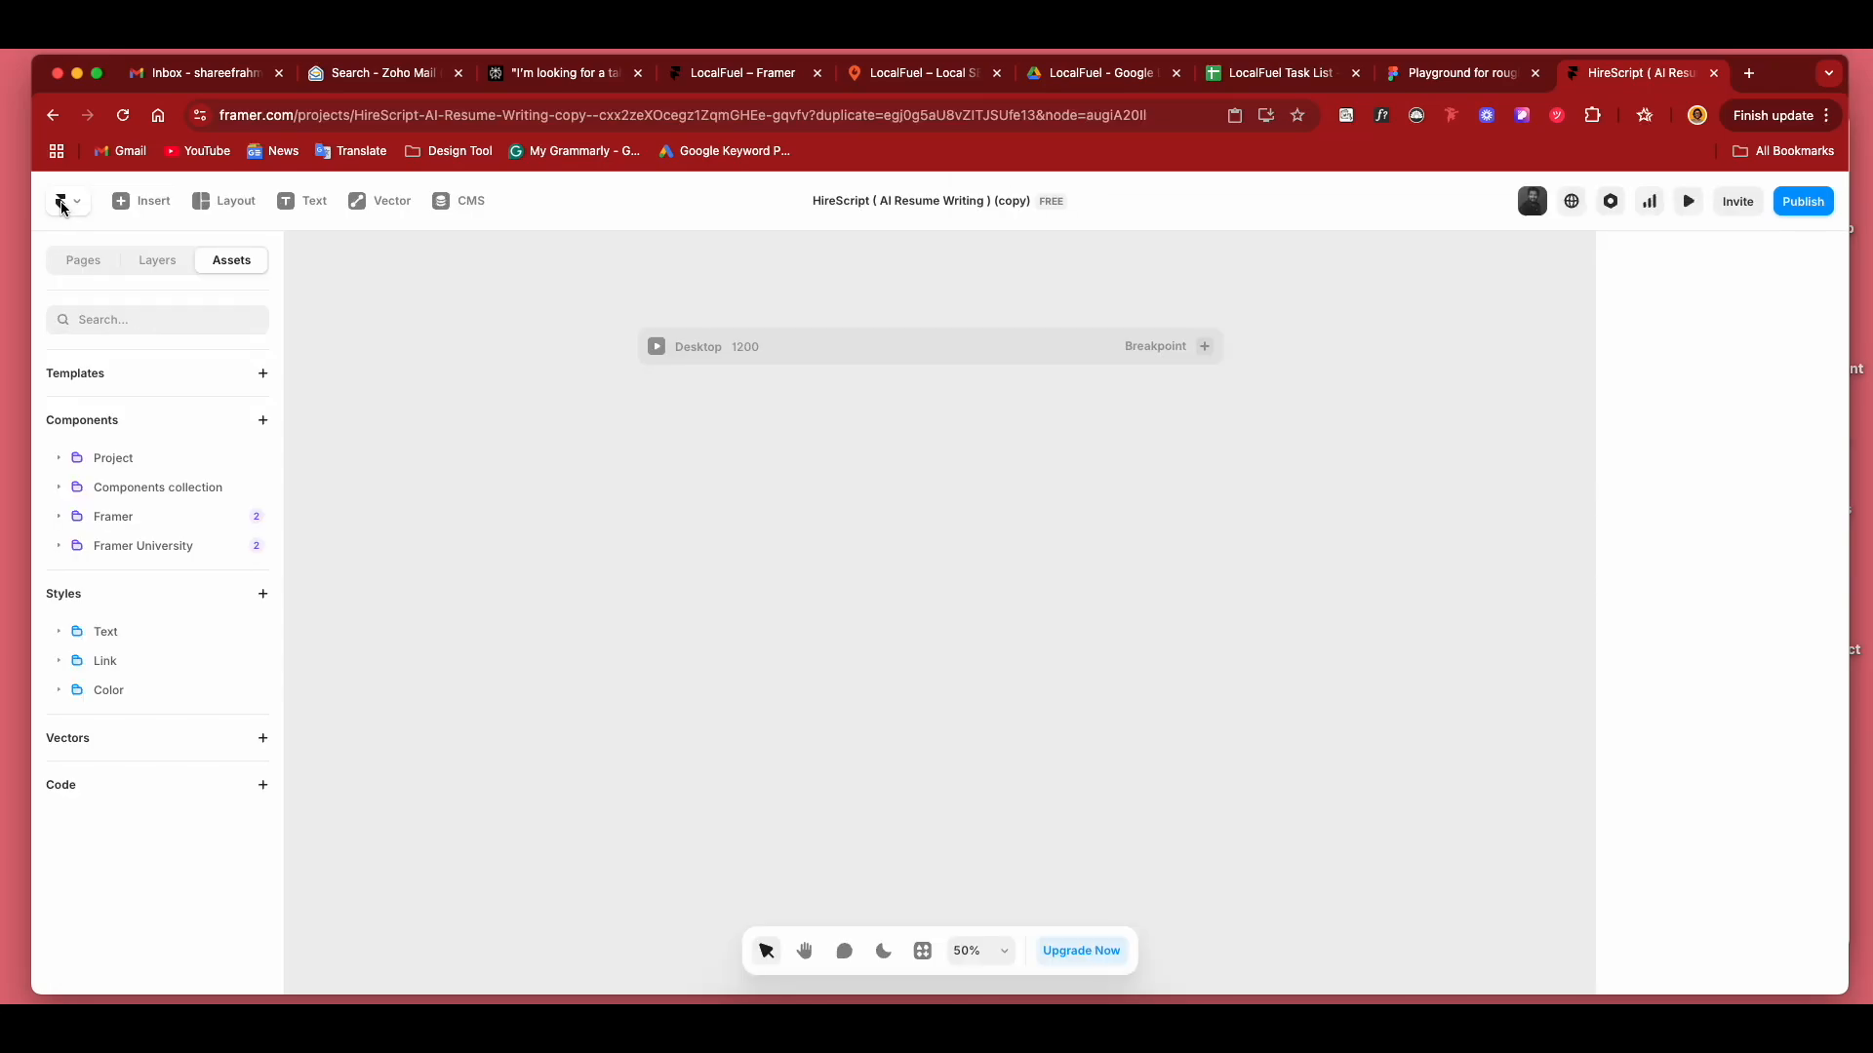
{"action": "left_click", "coordinate": [84, 263]}
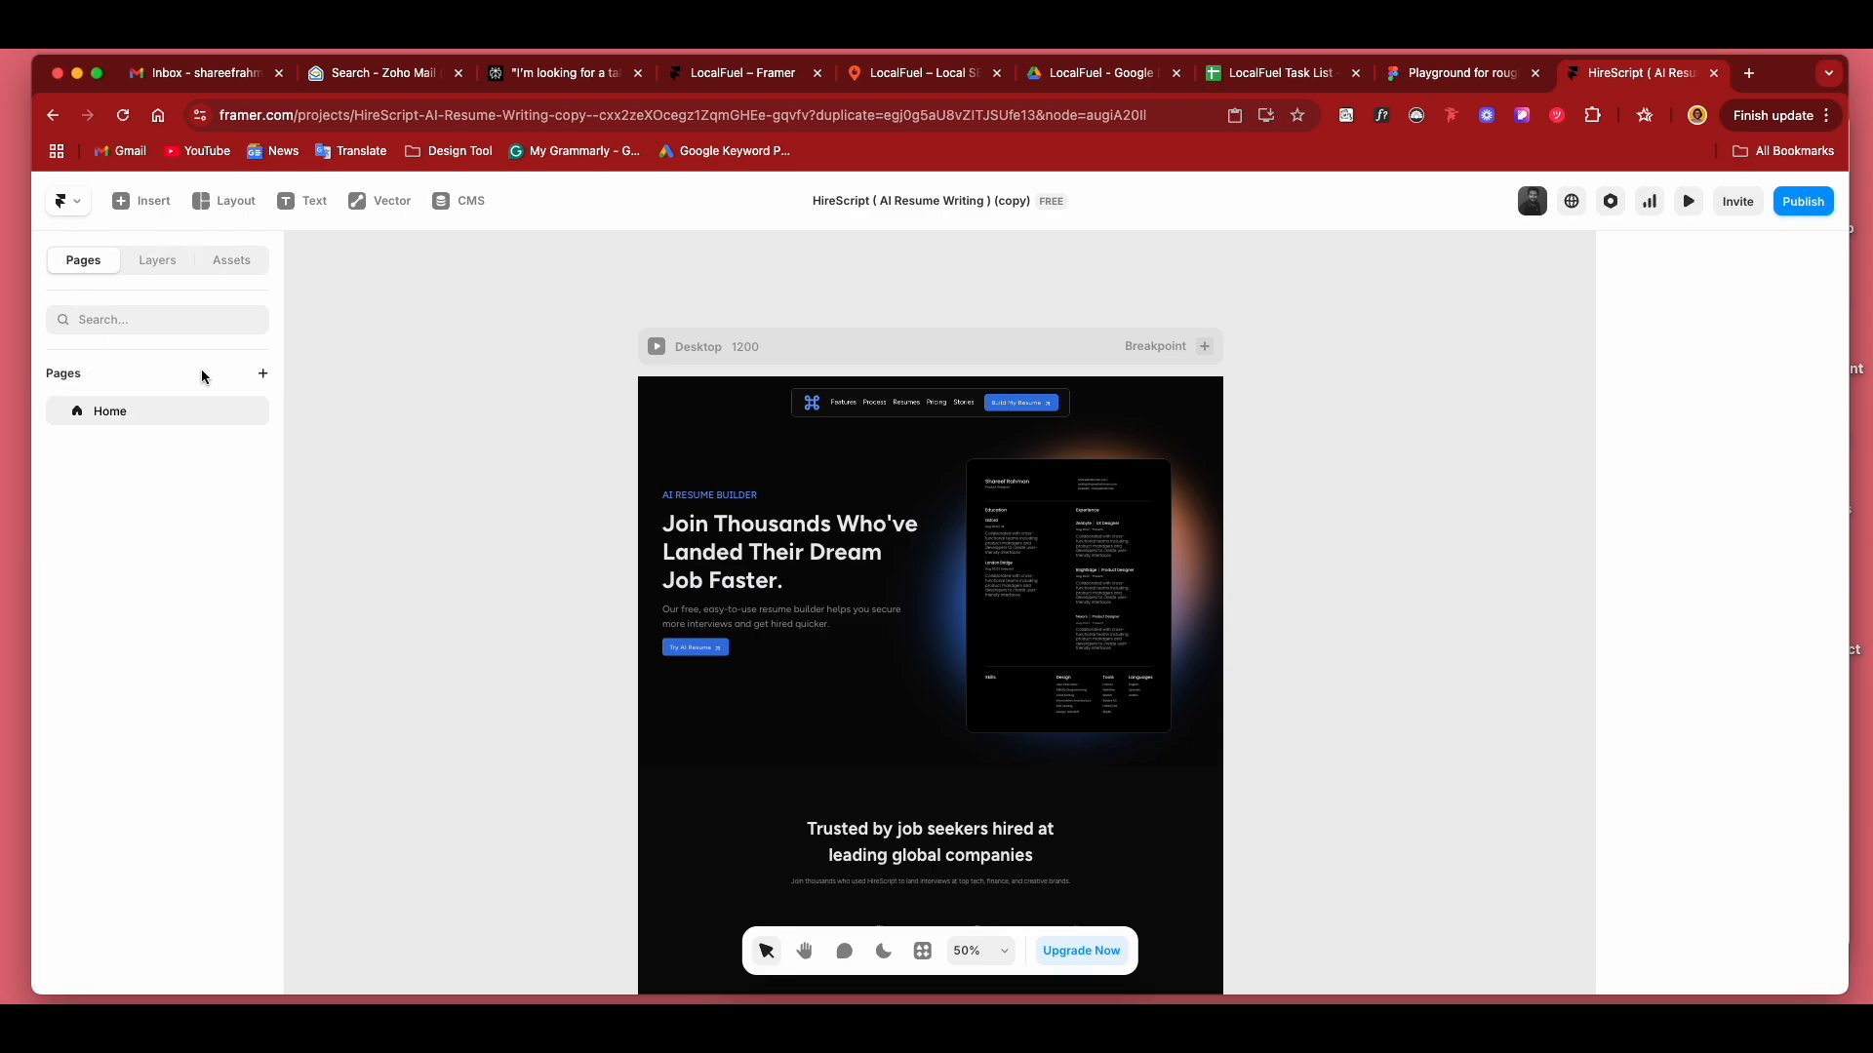
{"action": "left_click", "coordinate": [260, 376]}
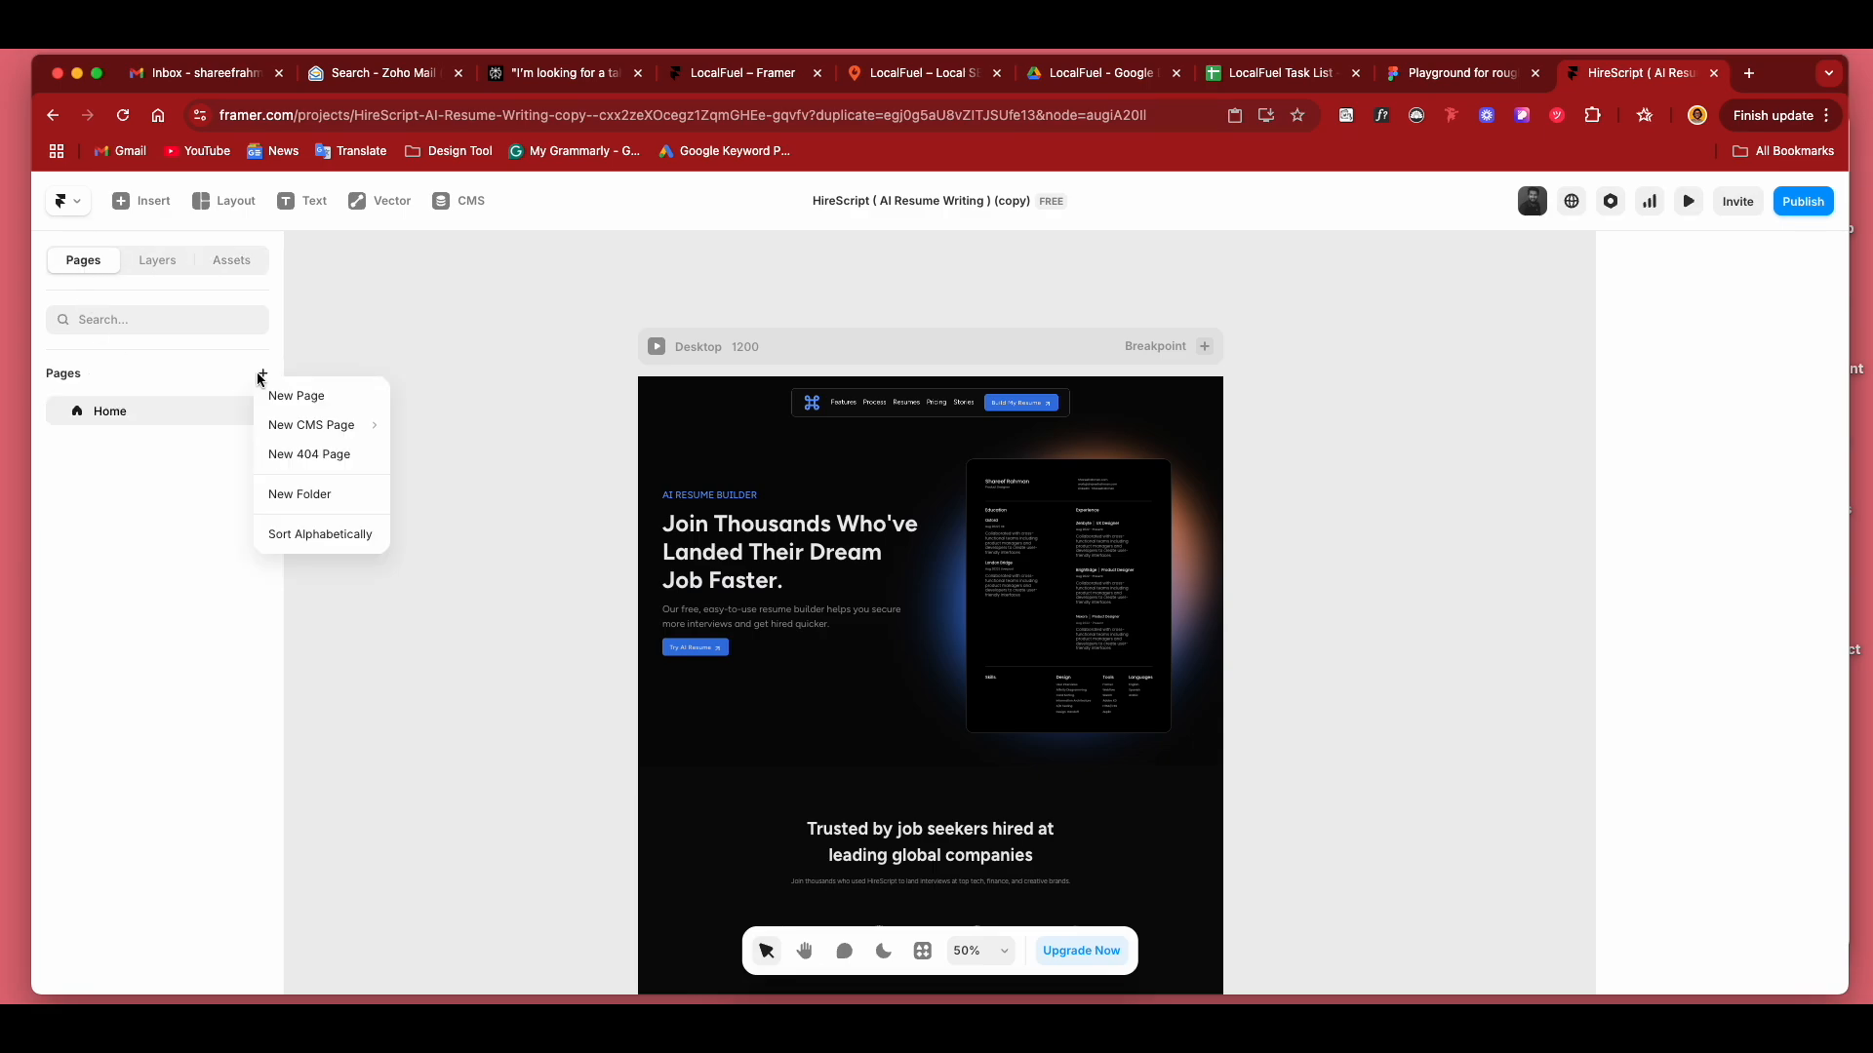
{"action": "mouse_move", "coordinate": [290, 437]}
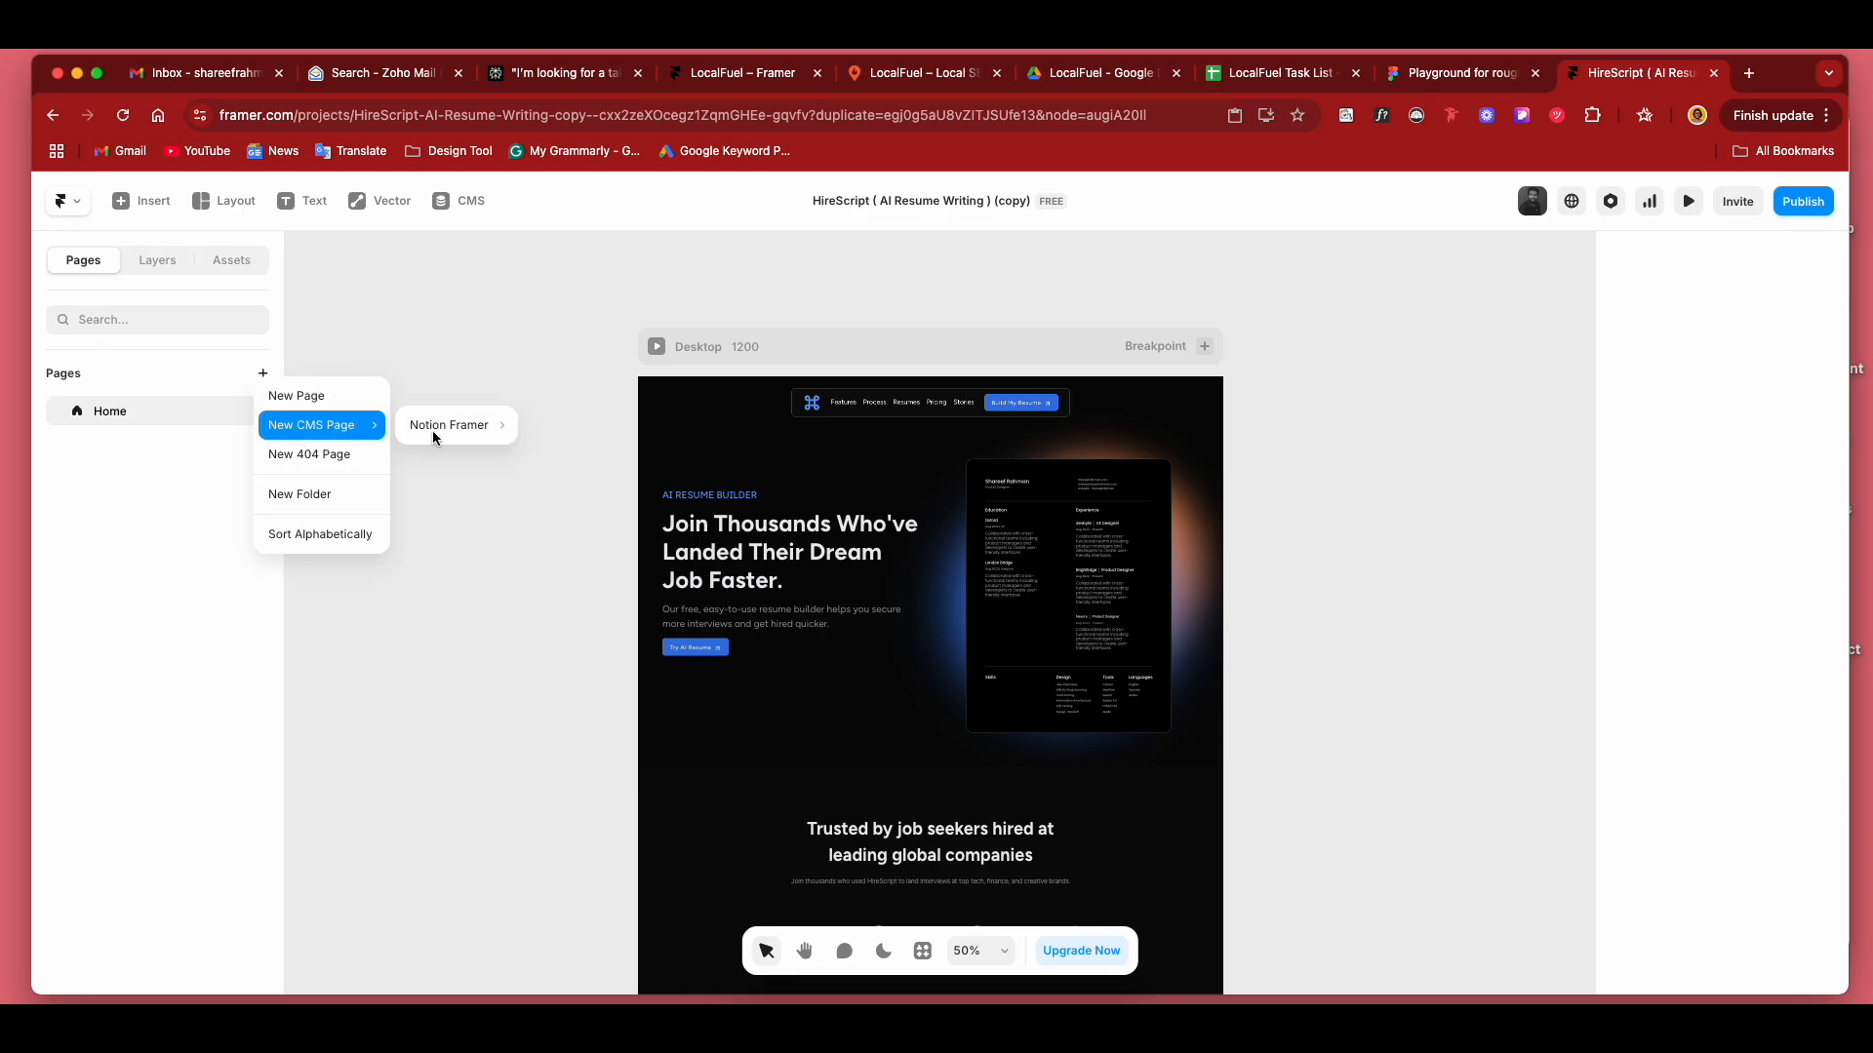
{"action": "mouse_move", "coordinate": [439, 436]}
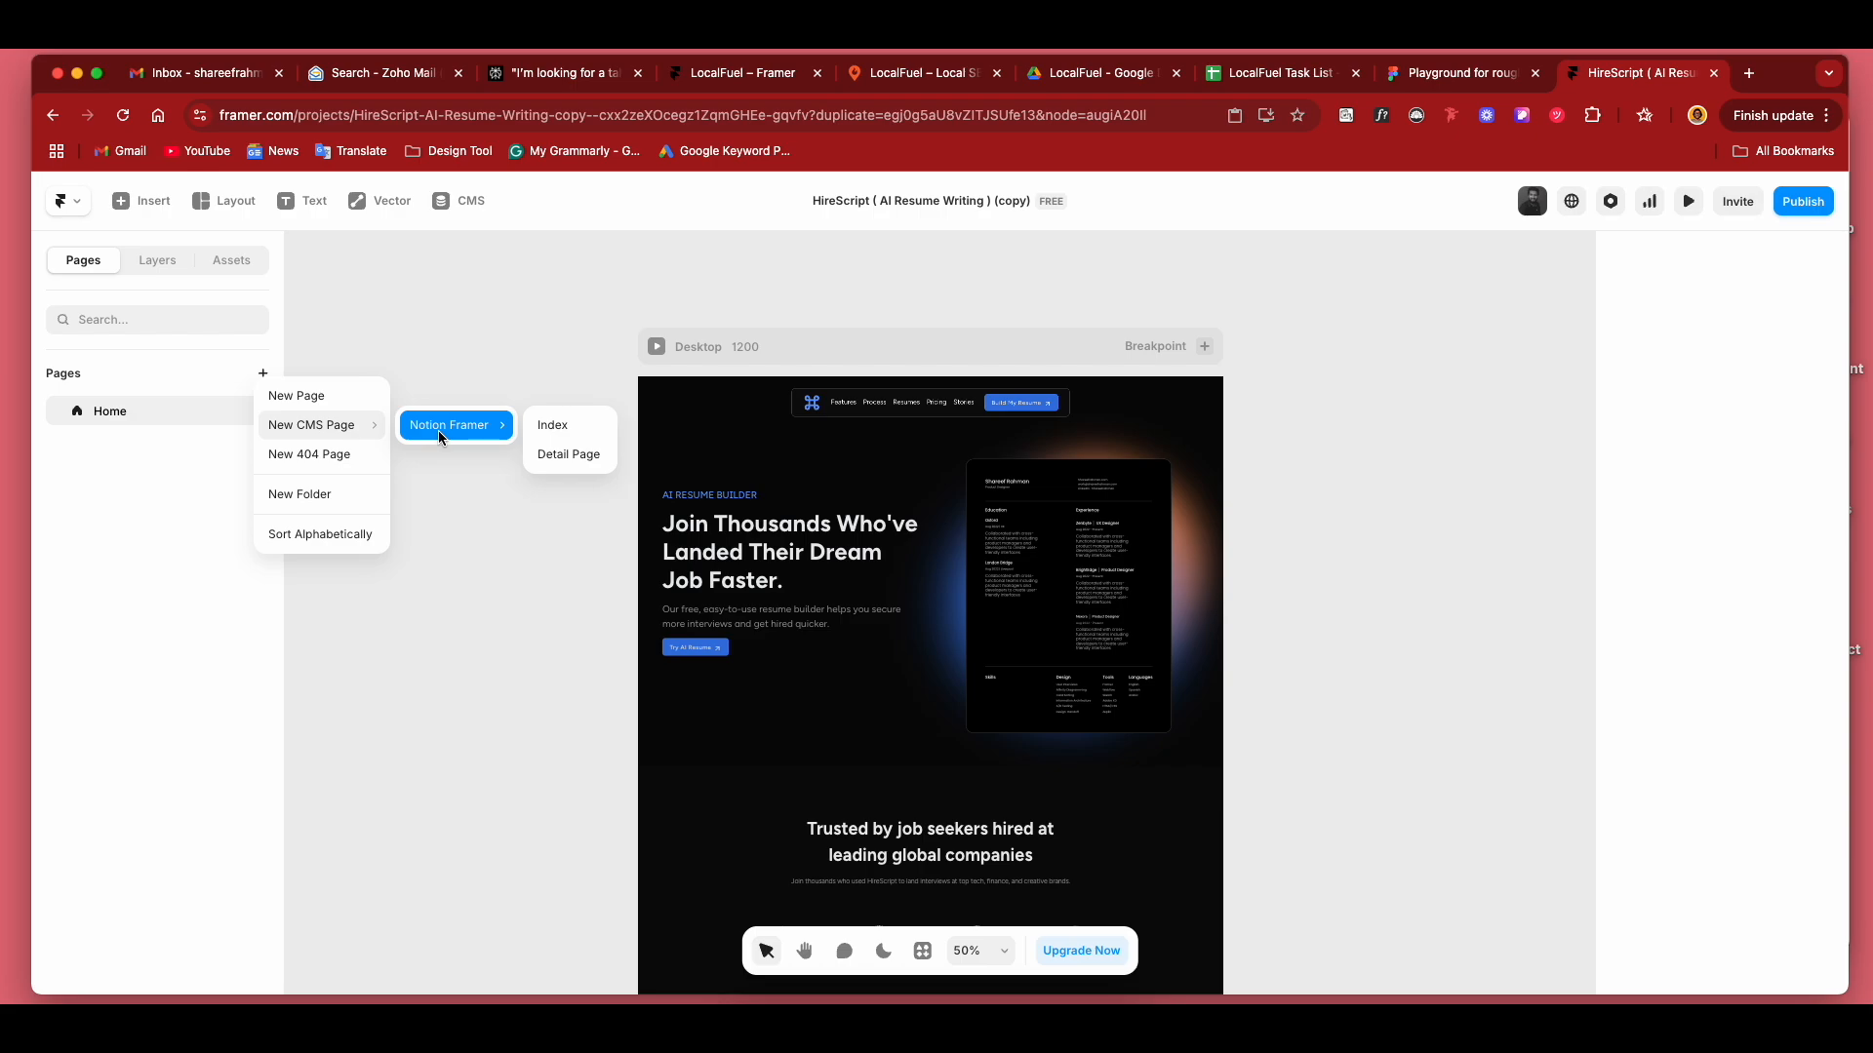
{"action": "left_click", "coordinate": [552, 458]}
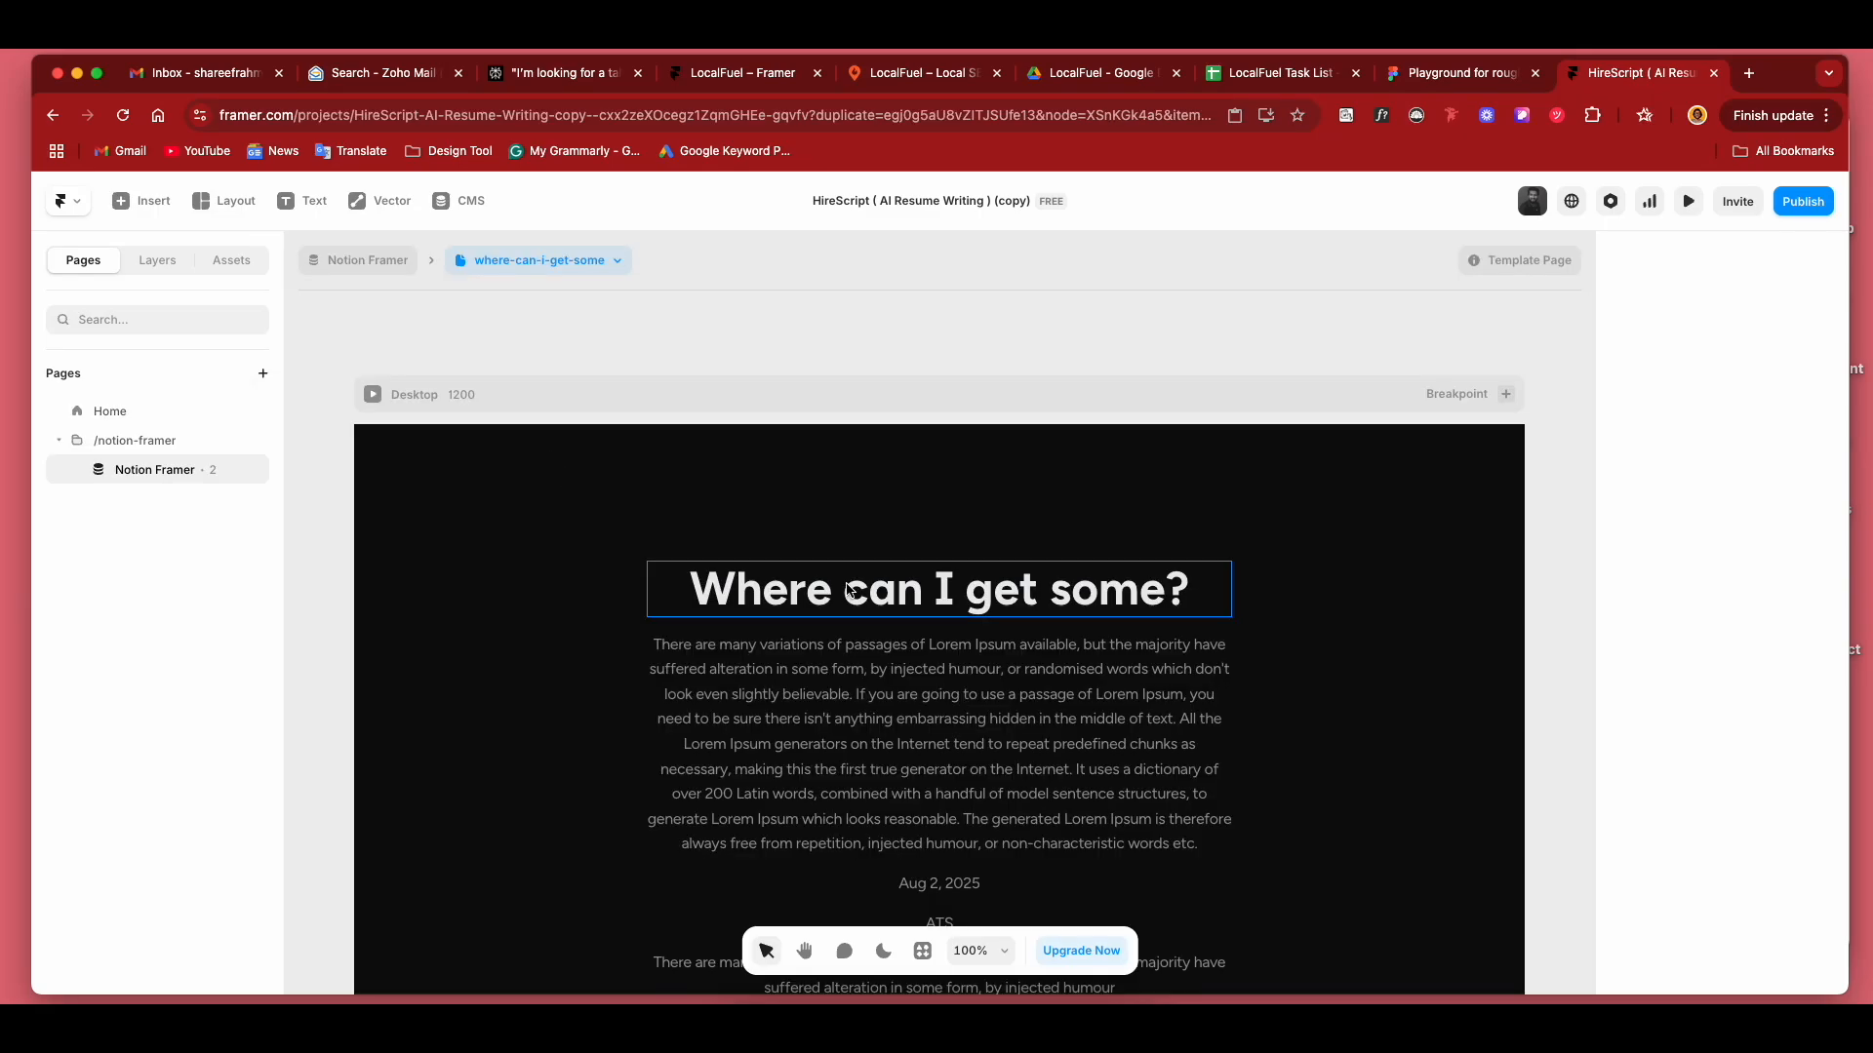
Move the entry image above the title and text on the detail page.
{"action": "scroll", "coordinate": [856, 573], "scroll_direction": "down", "scroll_amount": 3}
{"action": "scroll", "coordinate": [857, 574], "scroll_direction": "down", "scroll_amount": 1}
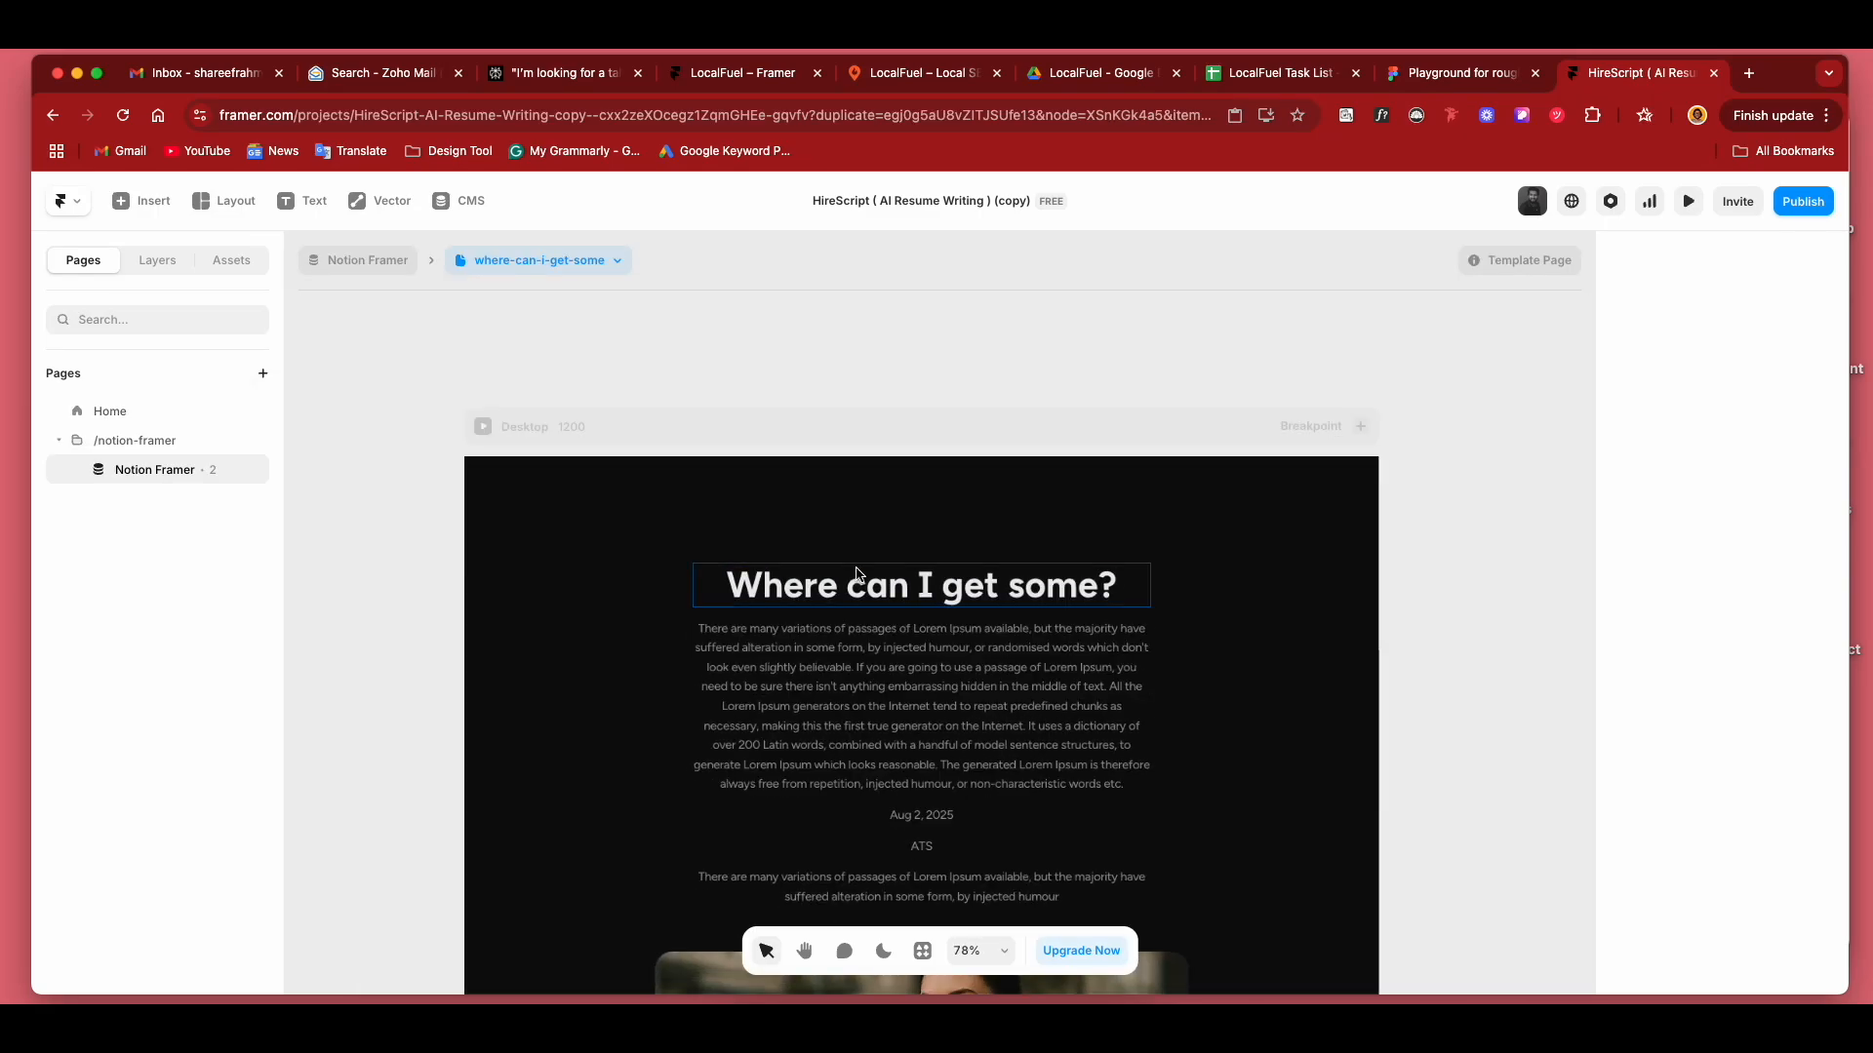
{"action": "scroll", "coordinate": [857, 573], "scroll_direction": "down", "scroll_amount": 5}
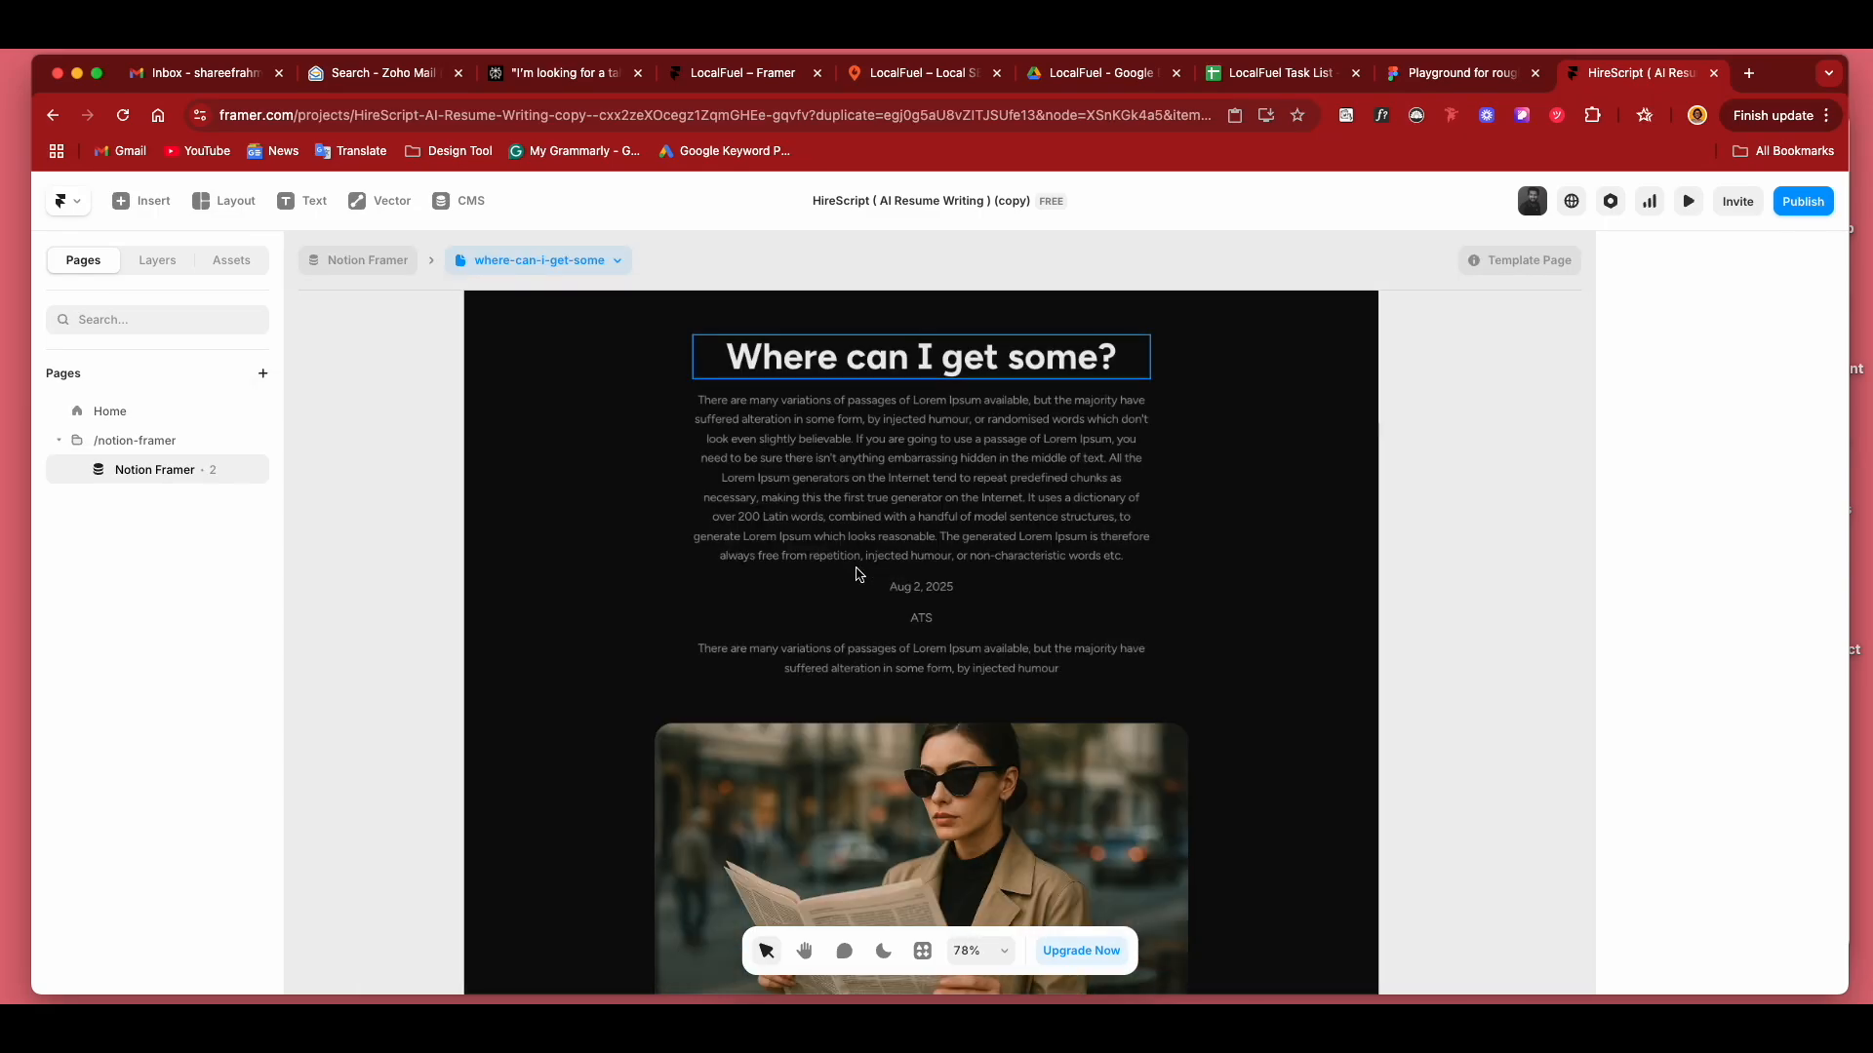
{"action": "left_click", "coordinate": [904, 806]}
{"action": "key", "text": "Up"}
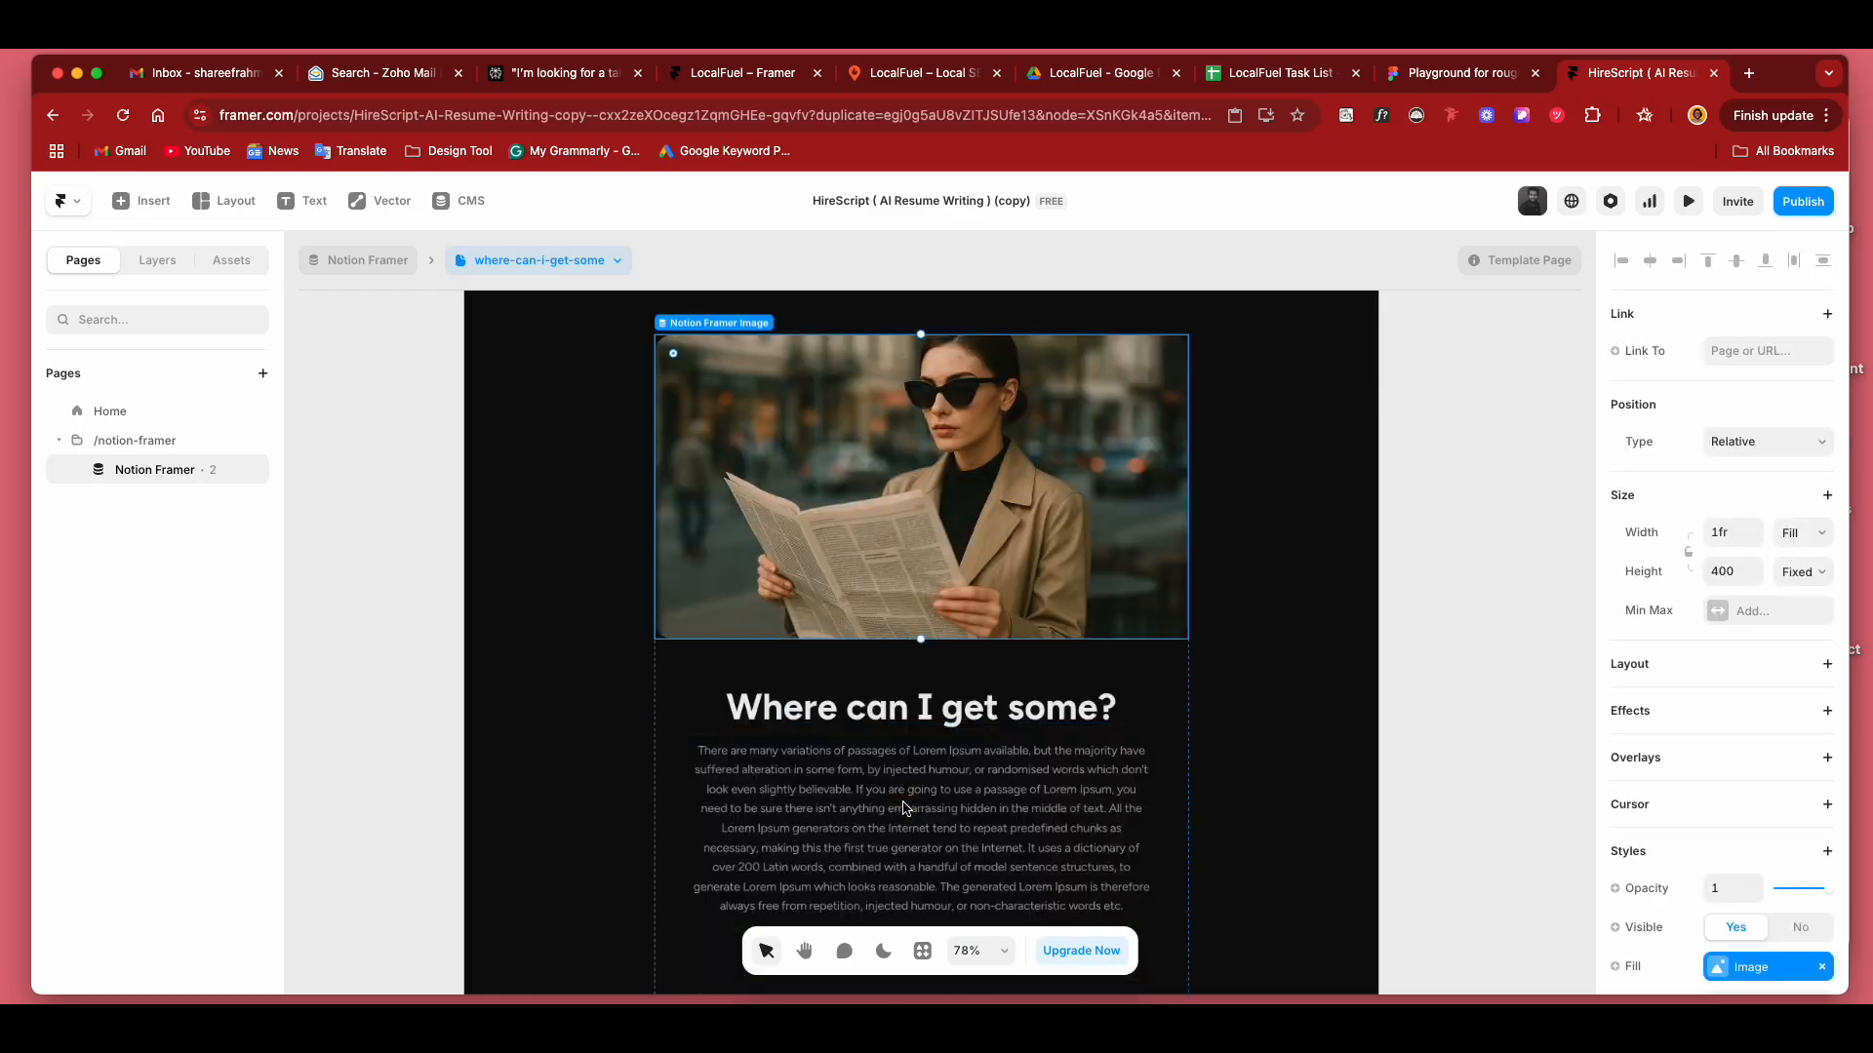
{"action": "scroll", "coordinate": [552, 641], "scroll_direction": "up", "scroll_amount": 1}
{"action": "scroll", "coordinate": [552, 641], "scroll_direction": "down", "scroll_amount": 1}
{"action": "scroll", "coordinate": [552, 641], "scroll_direction": "down", "scroll_amount": 1}
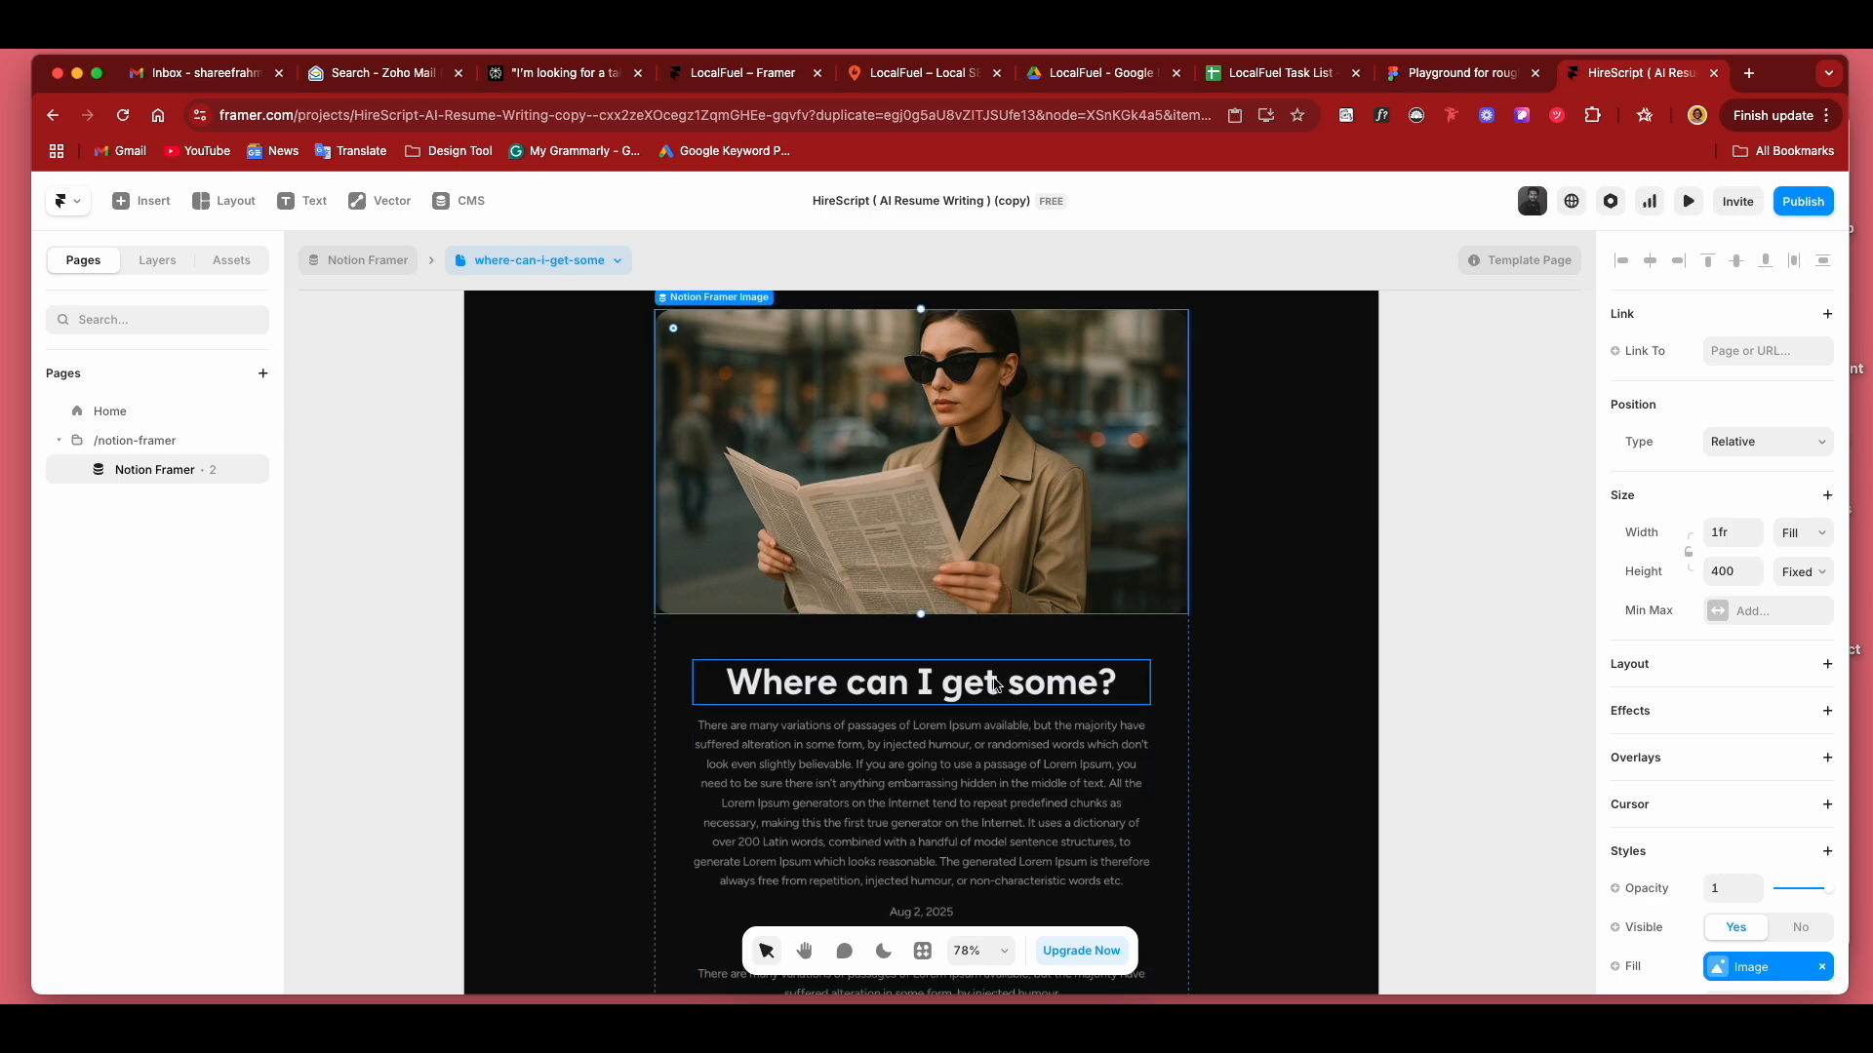
Check the title and text below the image, then preview the detail page with the what-is-lorem-ipsum entry.
{"action": "left_click", "coordinate": [929, 685]}
{"action": "scroll", "coordinate": [936, 746], "scroll_direction": "down", "scroll_amount": 1}
{"action": "scroll", "coordinate": [936, 745], "scroll_direction": "down", "scroll_amount": 1}
{"action": "scroll", "coordinate": [936, 787], "scroll_direction": "up", "scroll_amount": 1}
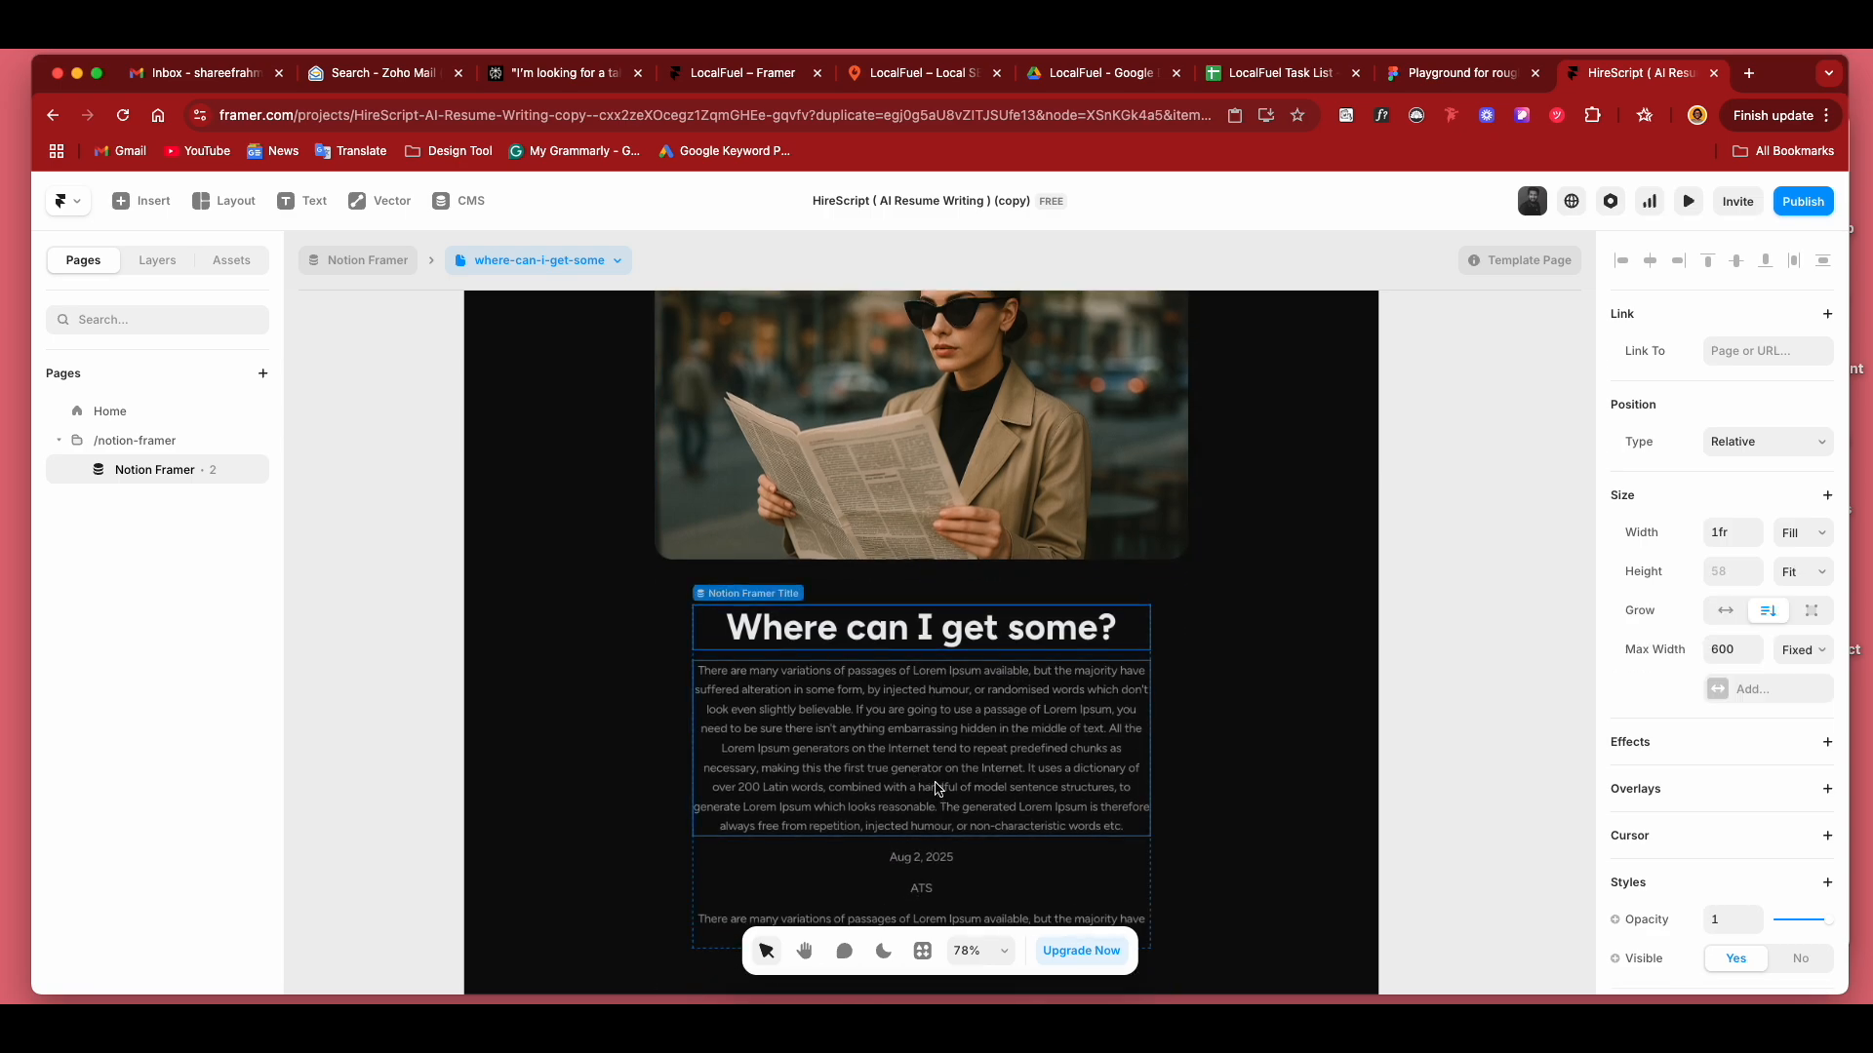
{"action": "scroll", "coordinate": [936, 784], "scroll_direction": "down", "scroll_amount": 4}
{"action": "left_click", "coordinate": [511, 261]}
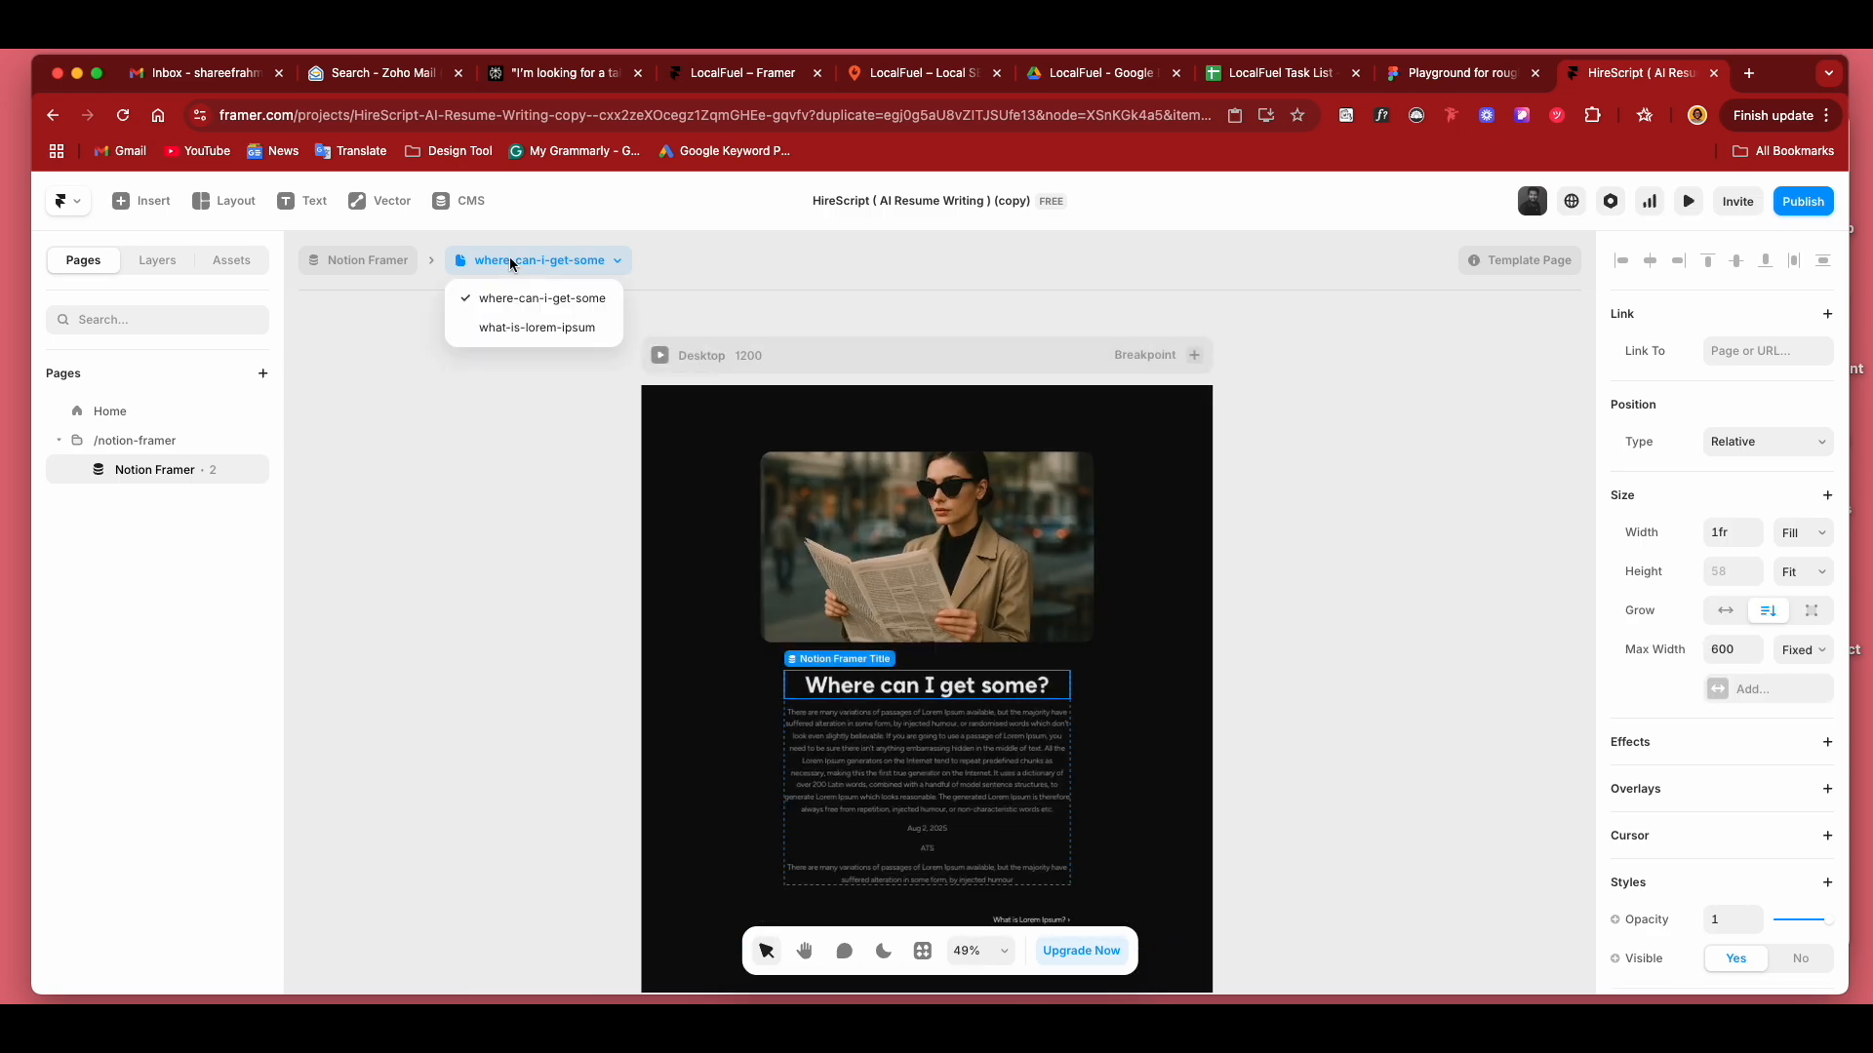
{"action": "left_click", "coordinate": [517, 329]}
{"action": "scroll", "coordinate": [849, 588], "scroll_direction": "down", "scroll_amount": 1}
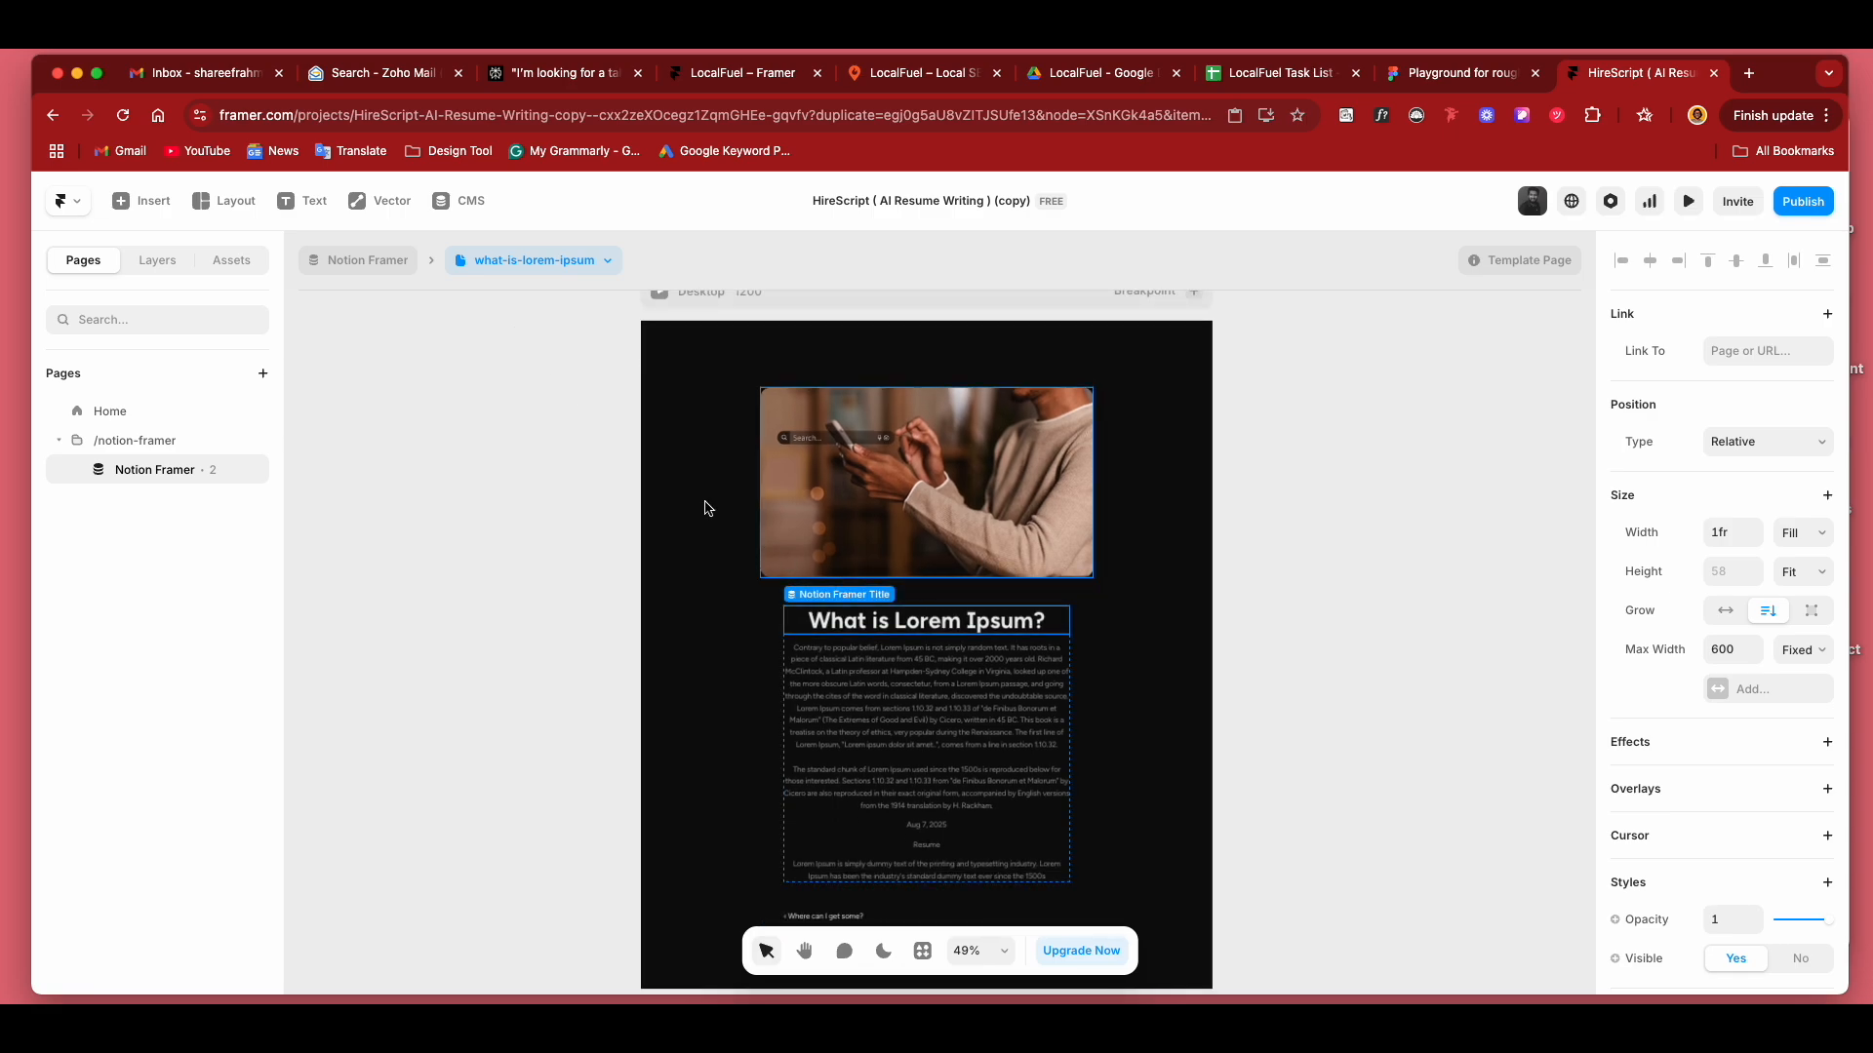